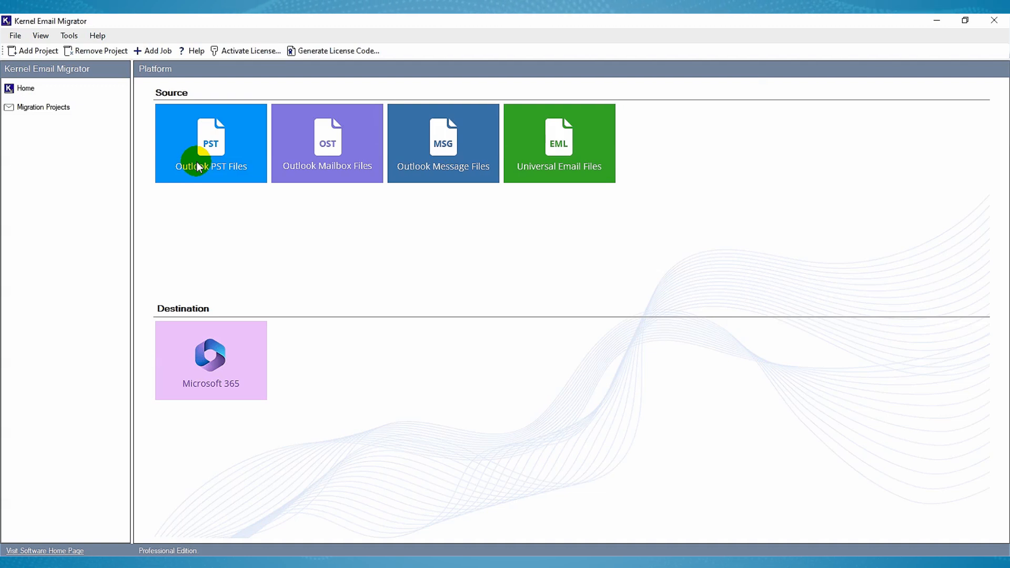
Create a PST to Office 365 job named "PST to Office 365 Migration" in a new project named "Email Migration".
click(199, 167)
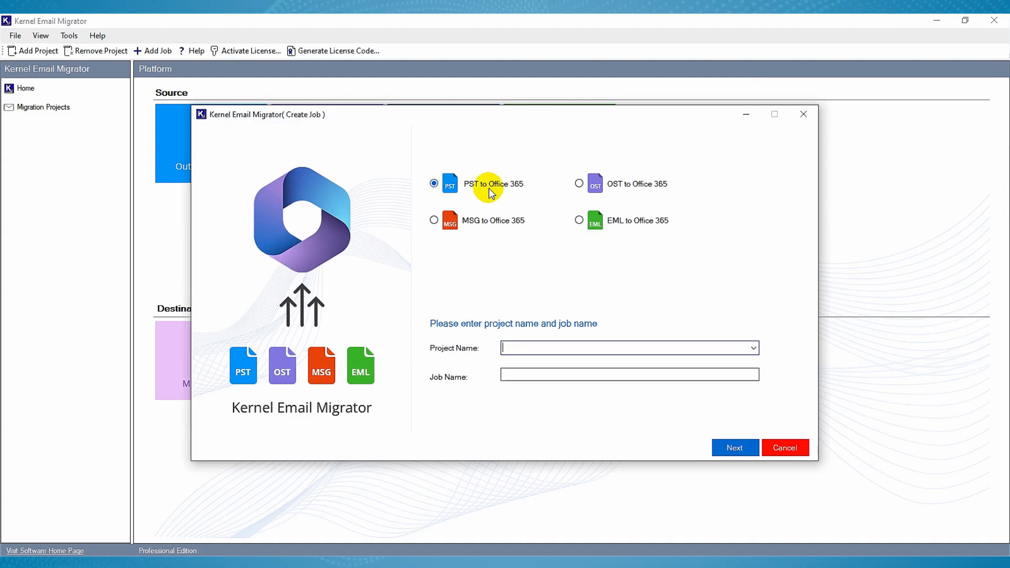
click(508, 348)
text(Email Migration)
click(506, 374)
text(PST to Office 365 Migration)
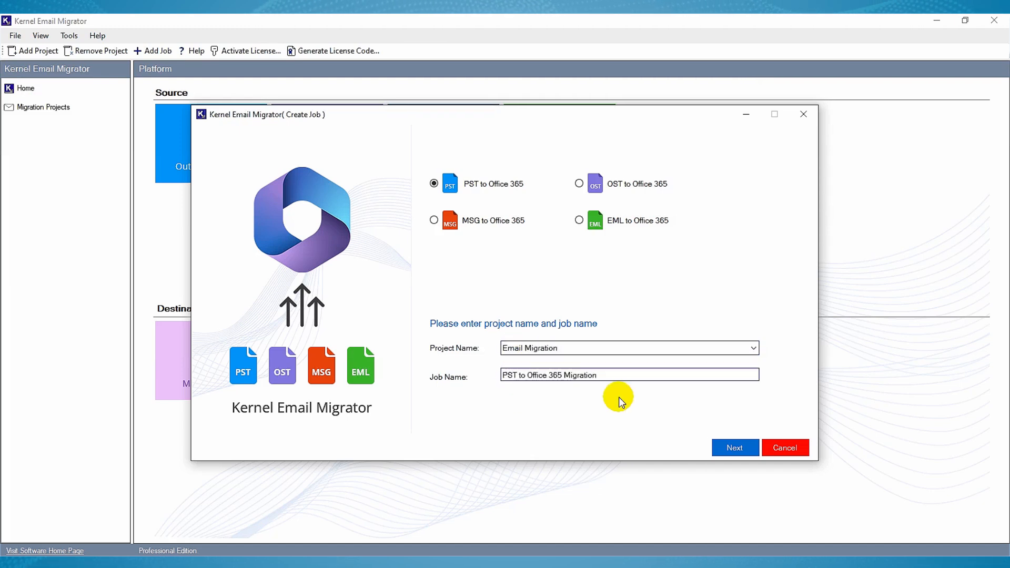
click(720, 448)
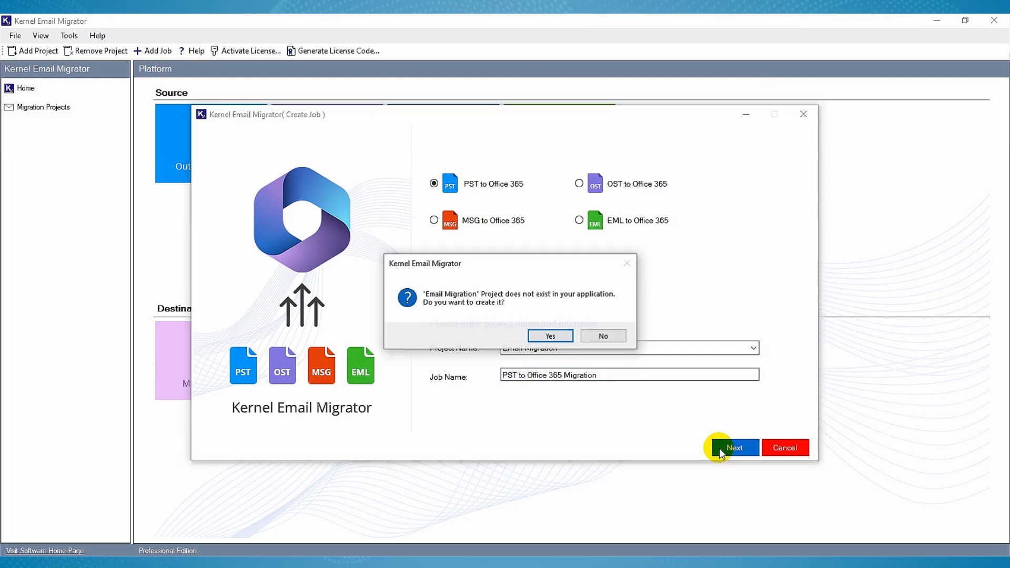
click(550, 336)
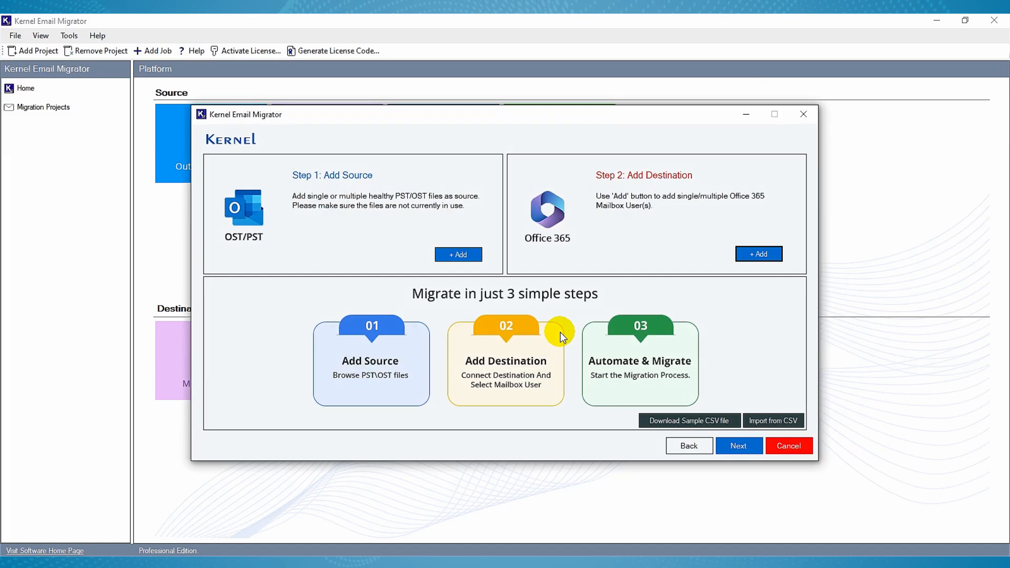
Add the first four PST files from the Email Migrator\PST files folder as migration sources.
click(470, 260)
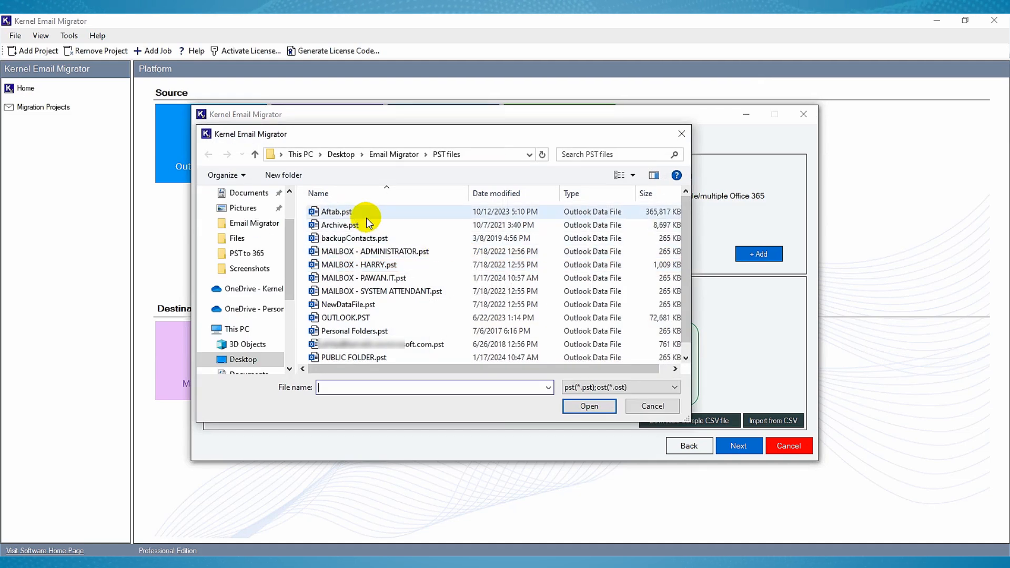
drag(366, 217, 355, 255)
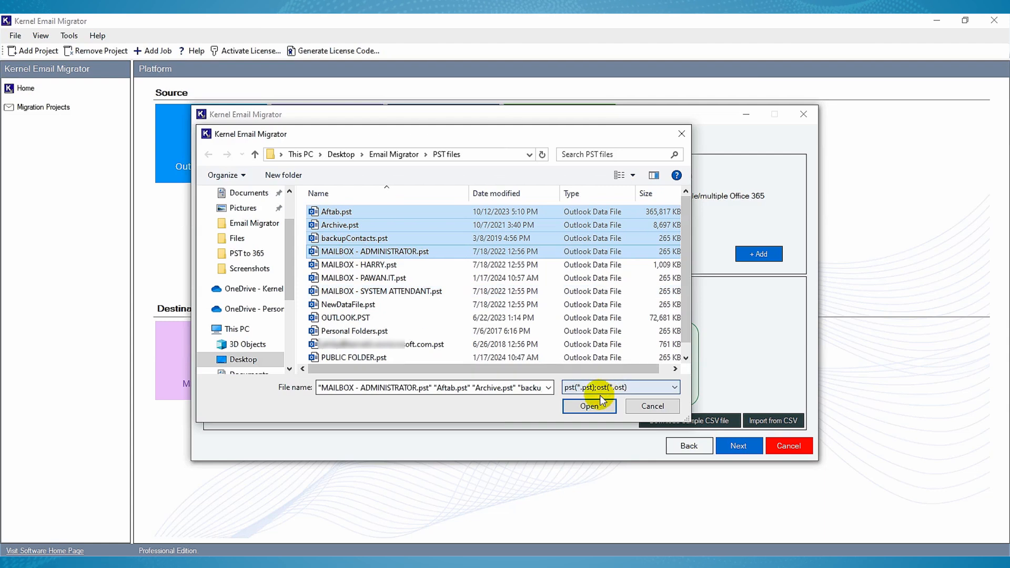
click(589, 406)
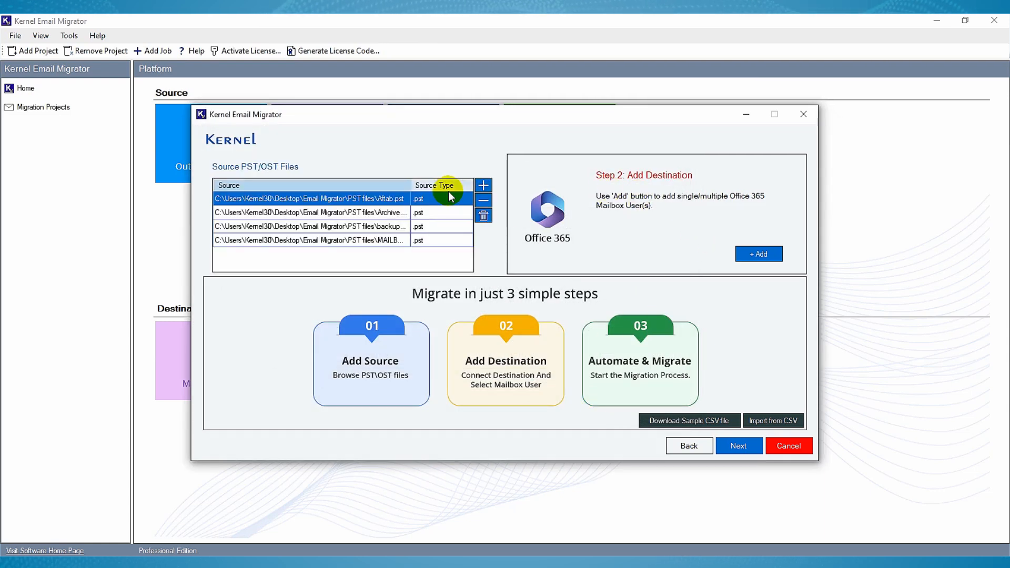
click(392, 213)
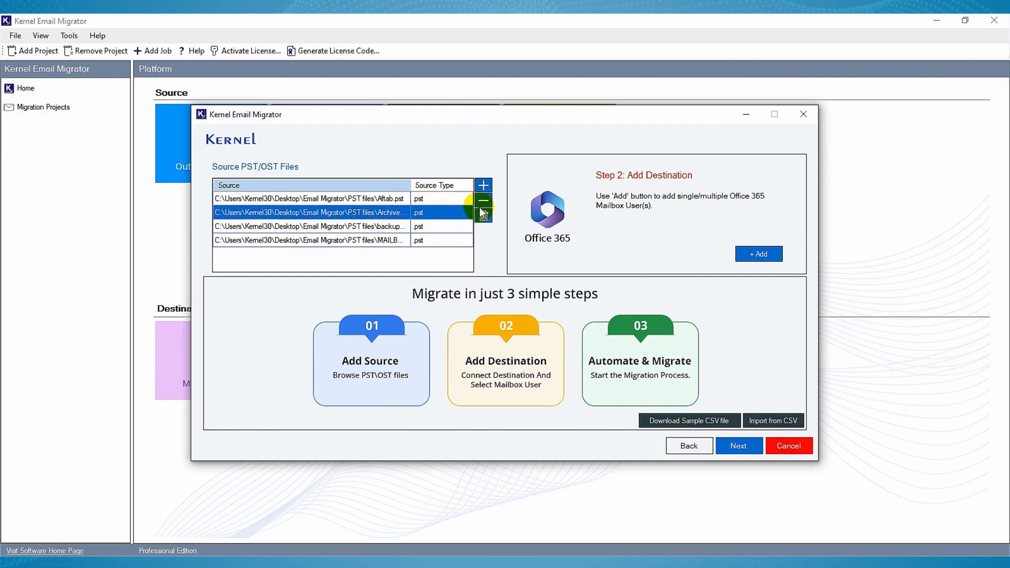
click(383, 226)
click(372, 199)
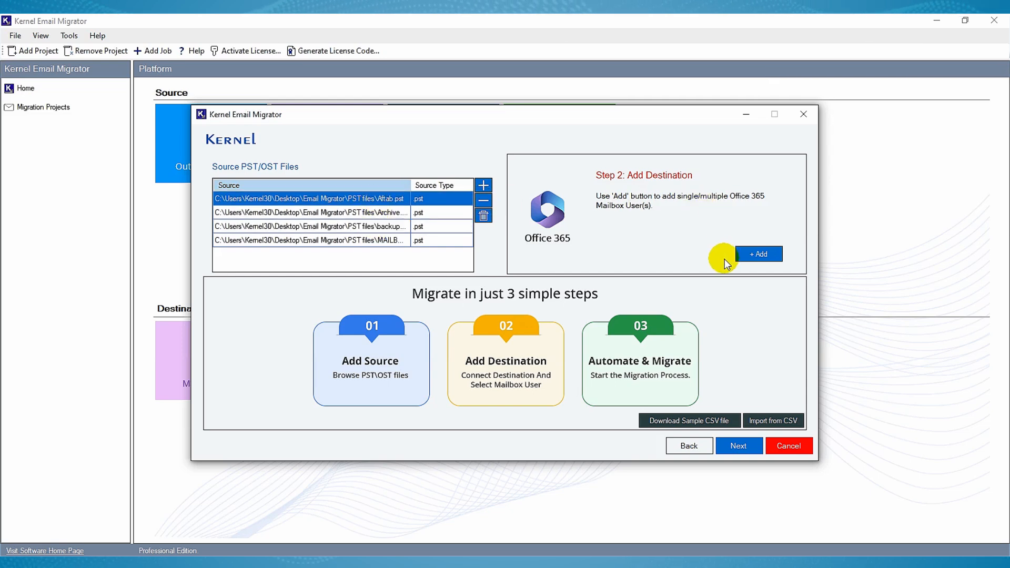
Connect to the Office 365 destination using the prefilled tenant ID, client ID and client secret value.
click(759, 254)
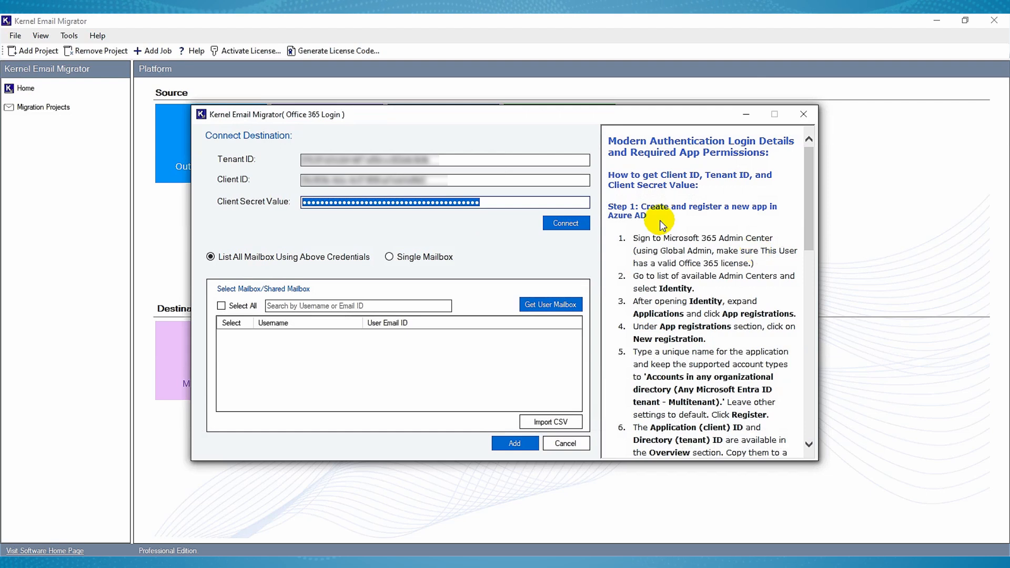
click(459, 163)
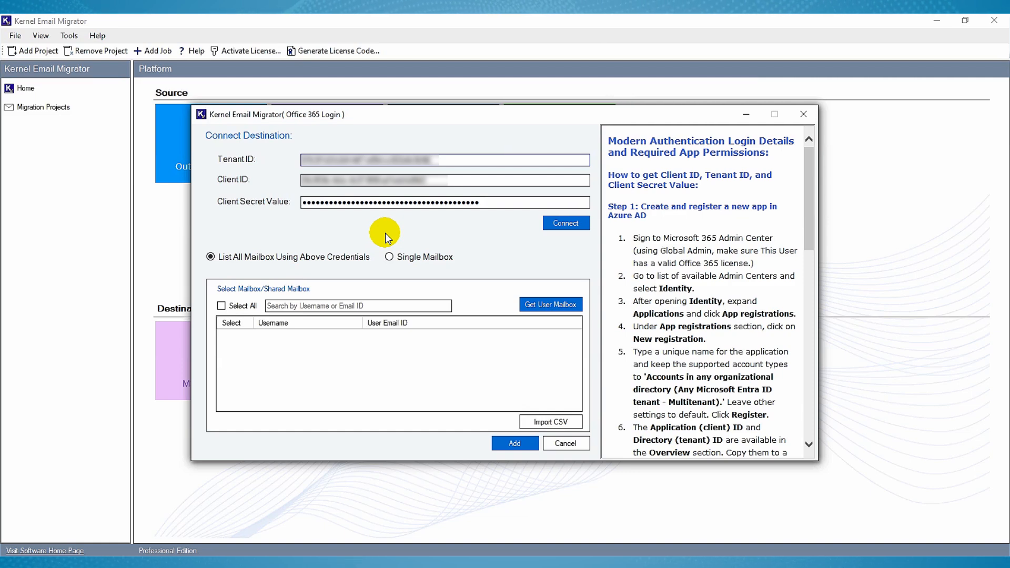
click(554, 223)
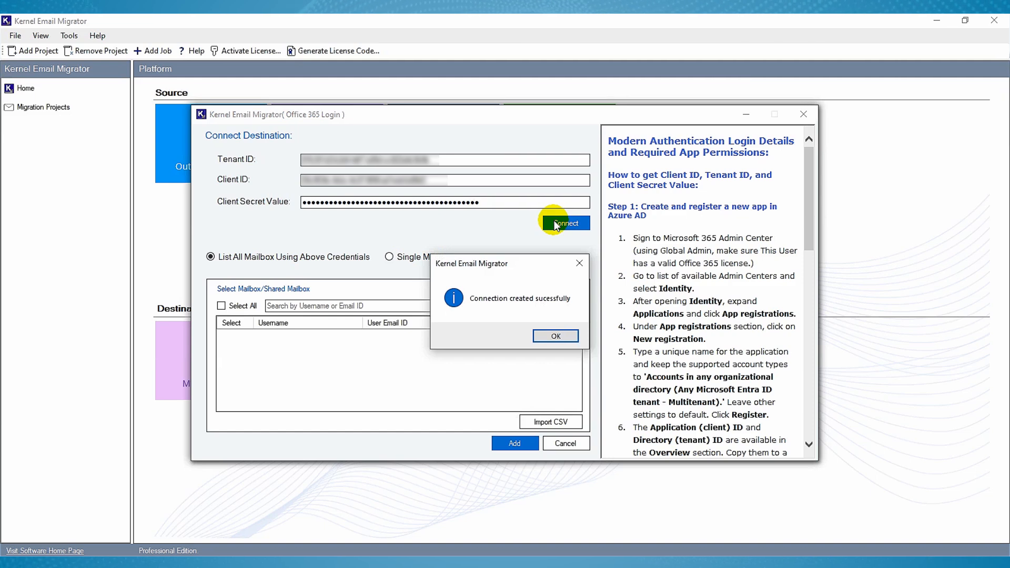
click(541, 337)
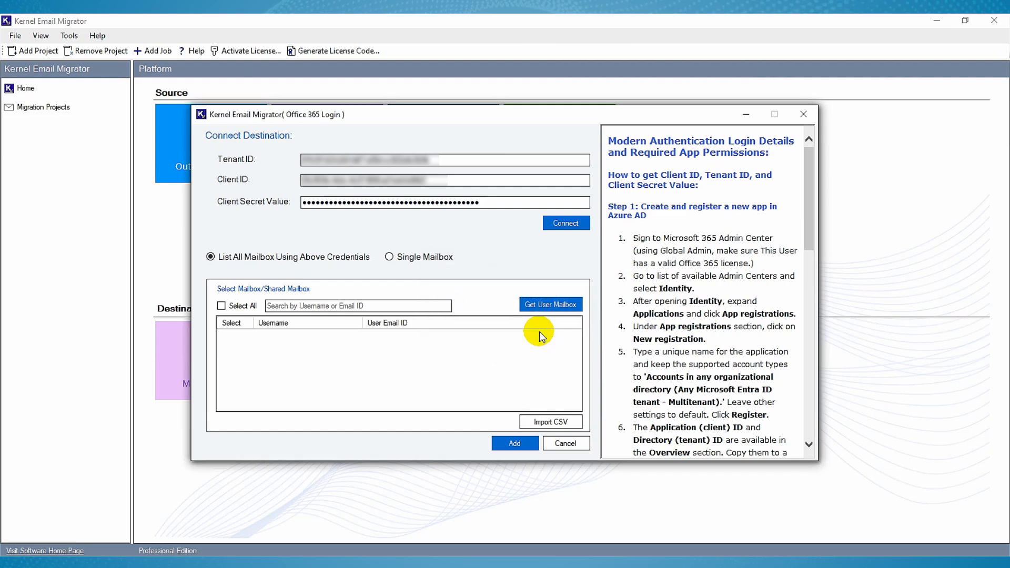
click(390, 258)
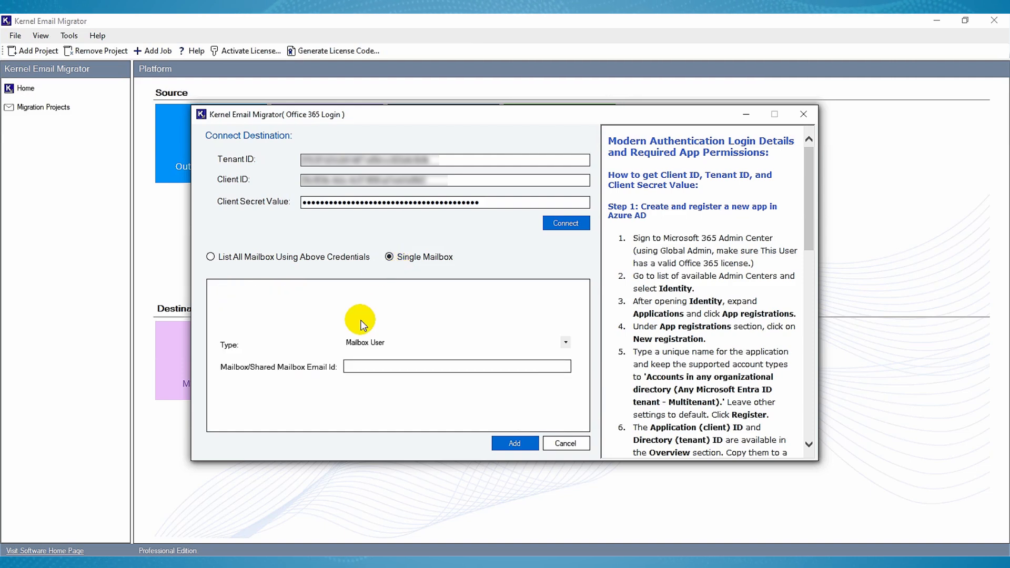
click(363, 365)
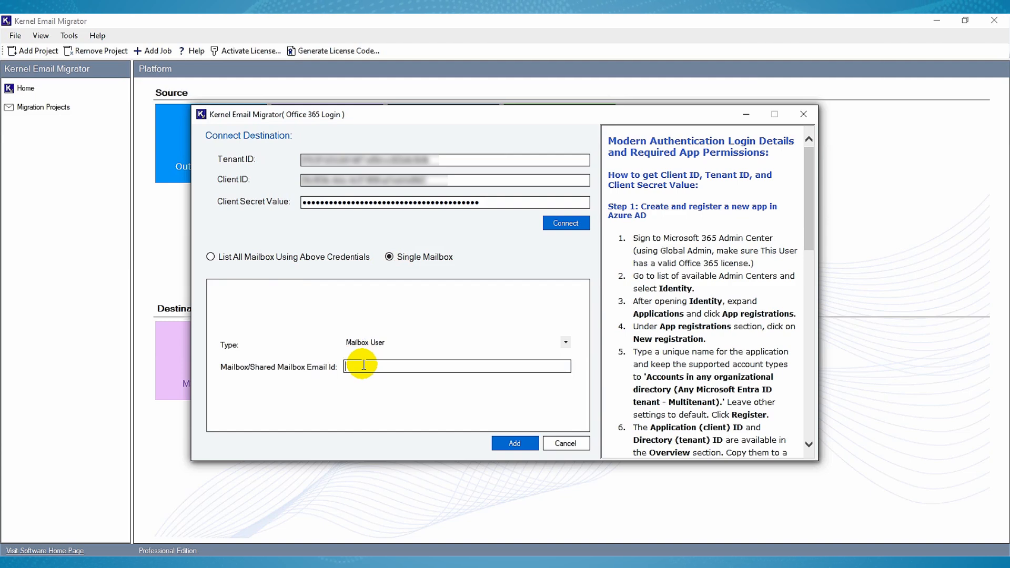
click(259, 260)
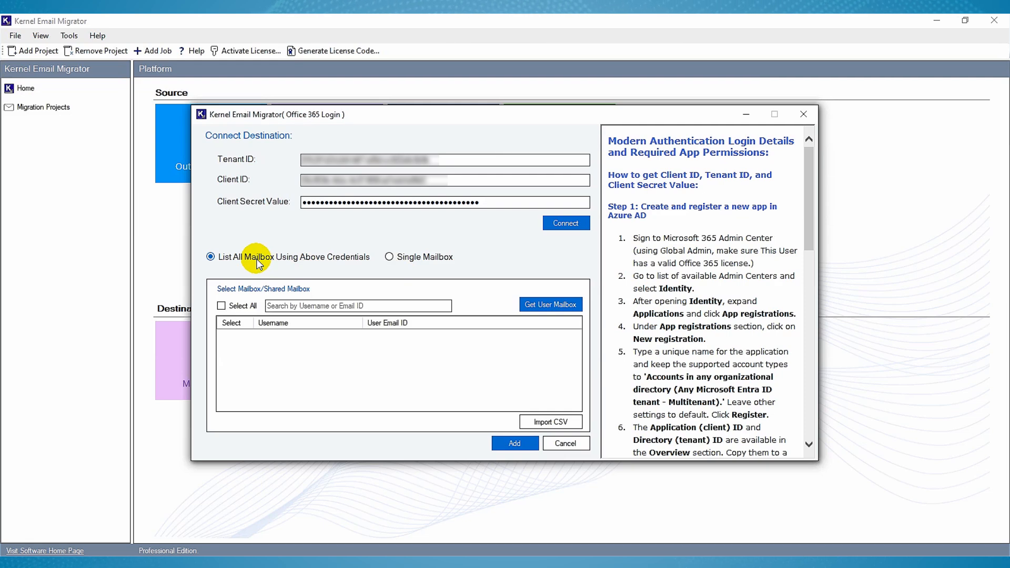
Retrieve the tenant's user mailboxes and add only the first four listed as destination mailboxes.
click(558, 306)
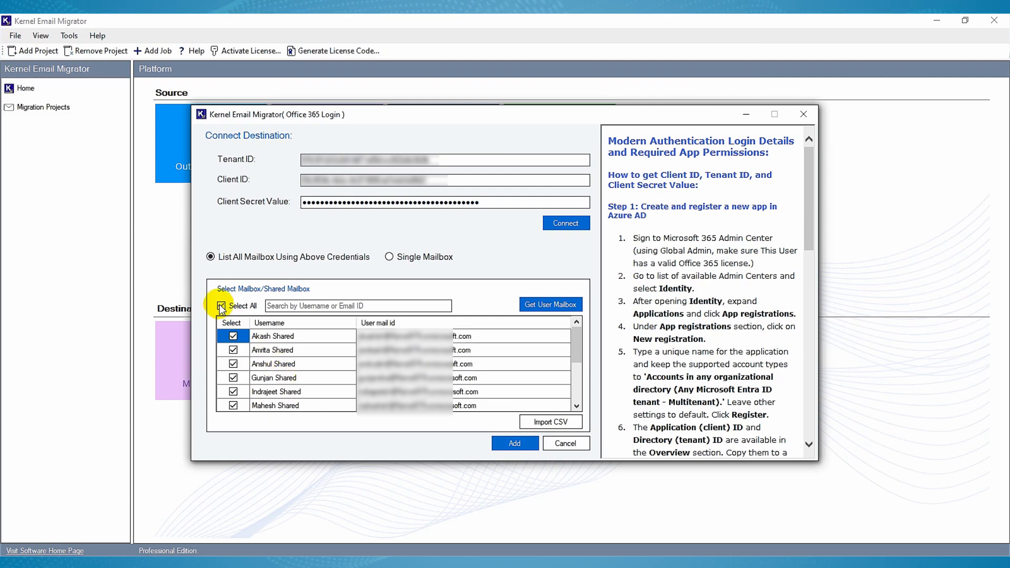
click(233, 336)
click(233, 350)
click(233, 363)
click(233, 377)
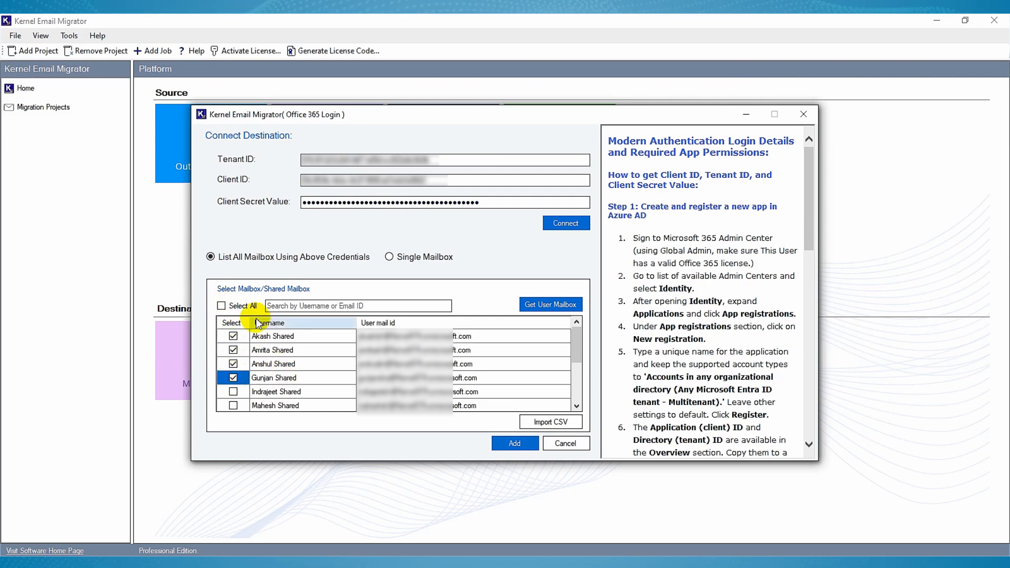
click(526, 445)
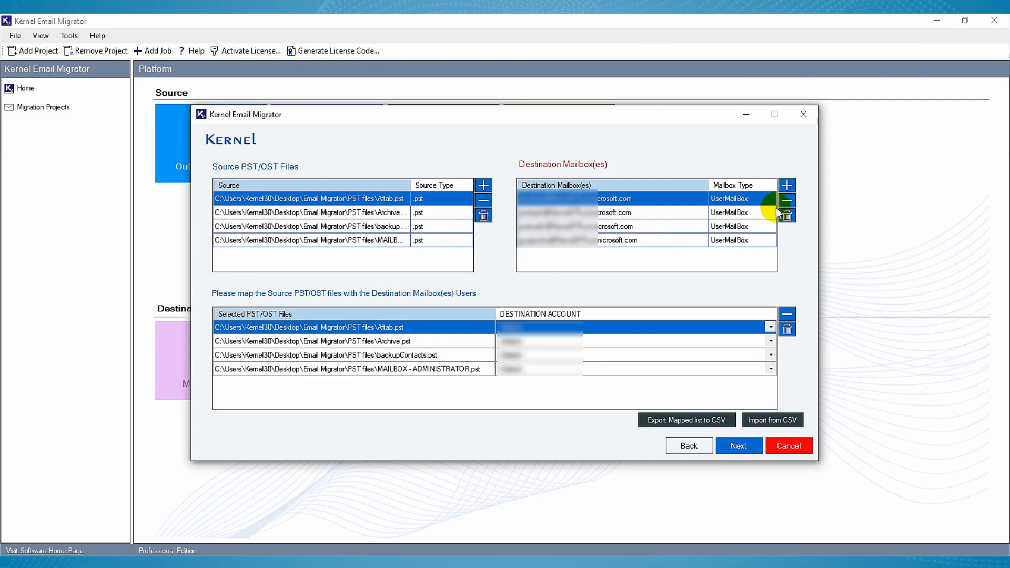
click(750, 213)
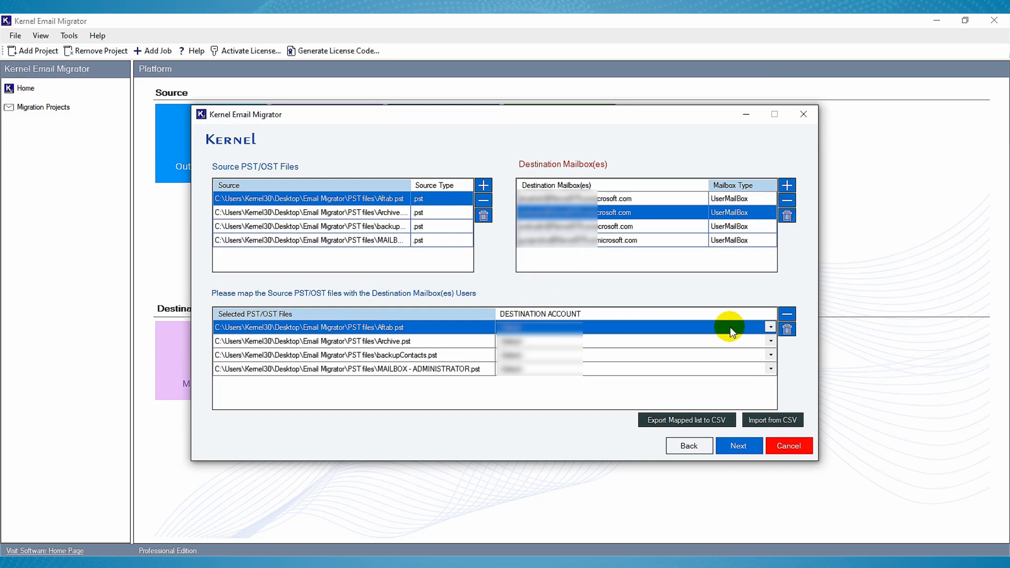
Map the four source PST files one-to-one to the four destination mailboxes, following the list order.
click(769, 330)
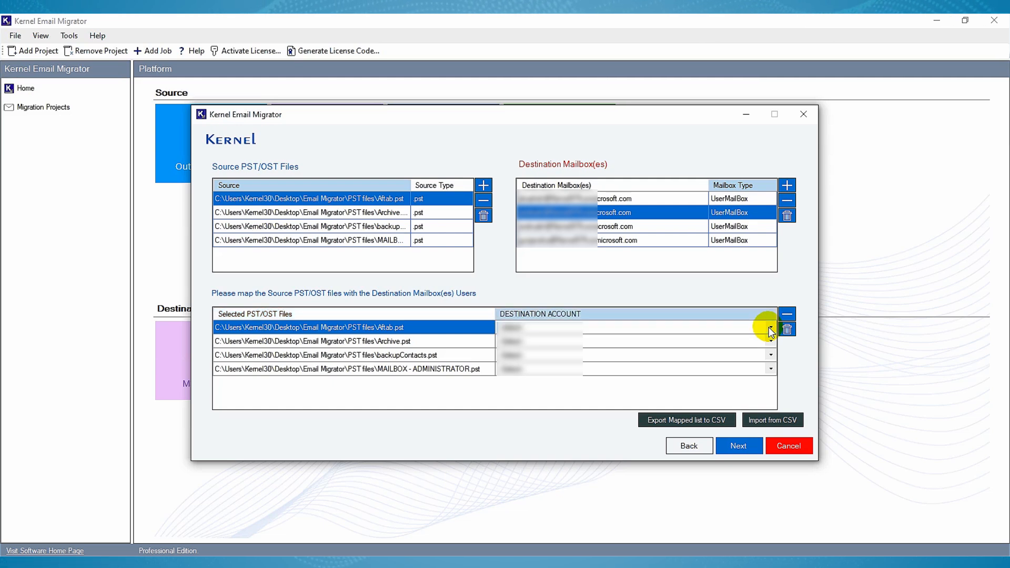
click(734, 346)
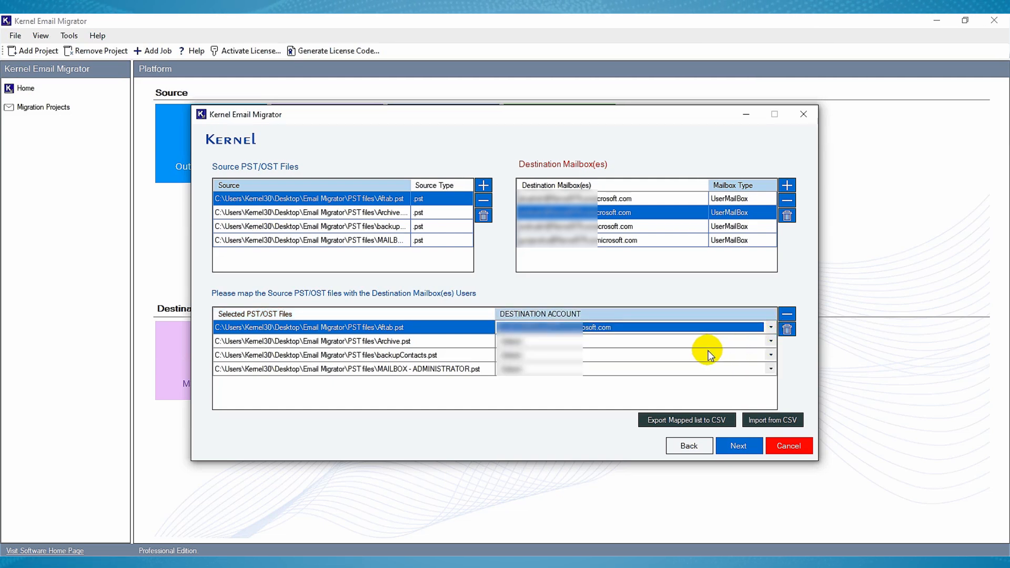
click(772, 342)
click(772, 344)
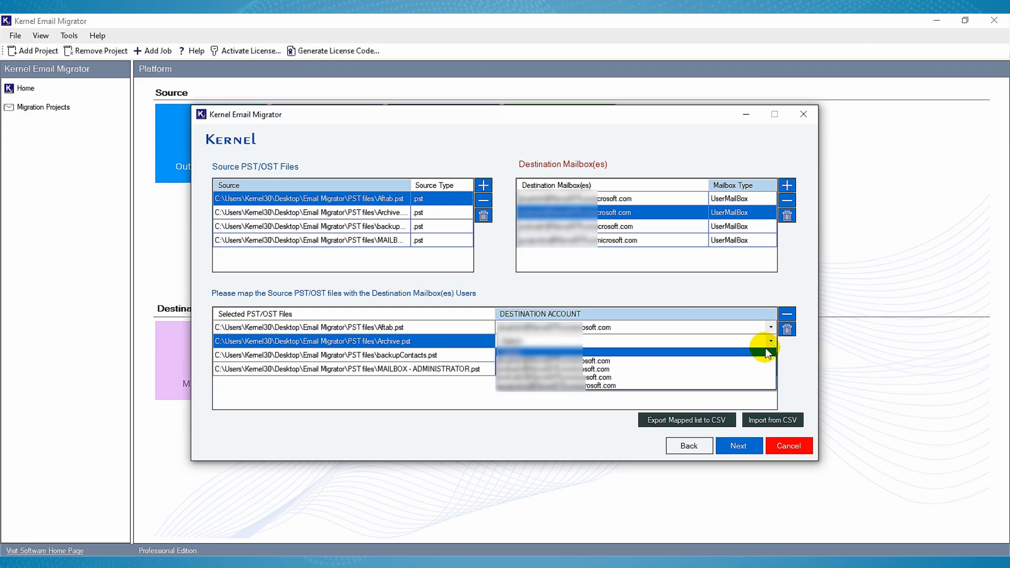
click(709, 370)
click(768, 356)
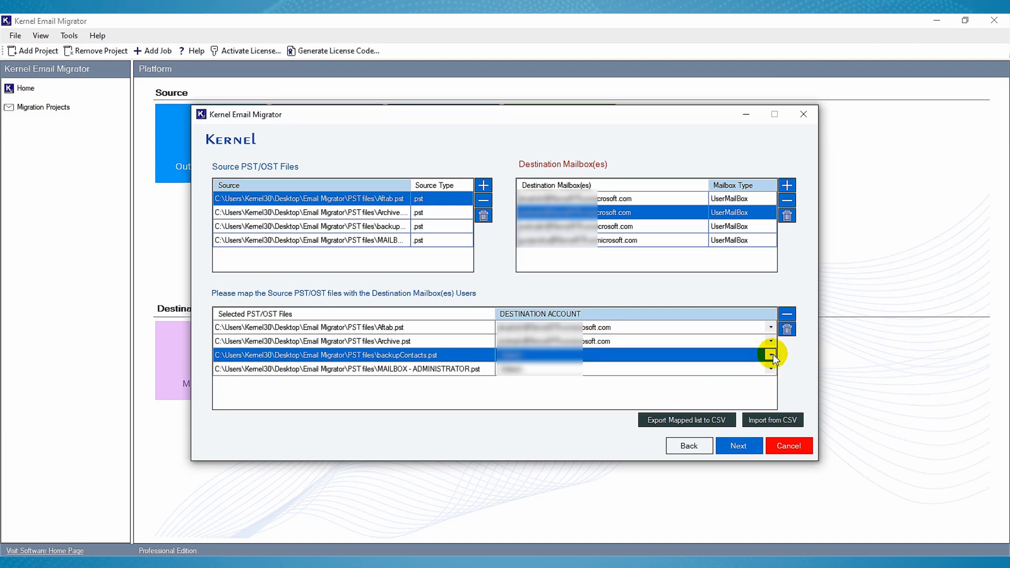
click(772, 354)
click(664, 389)
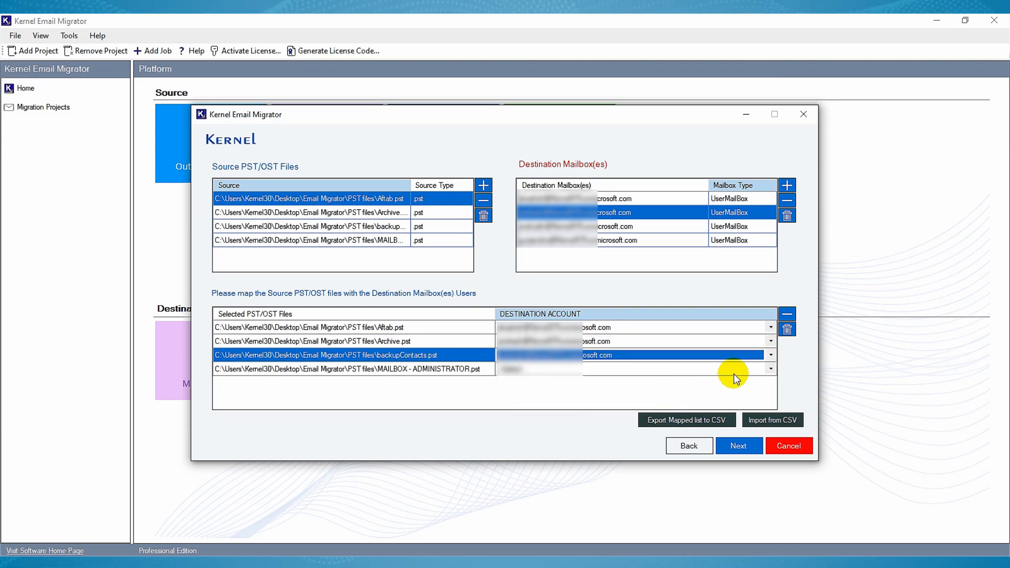
click(769, 372)
click(769, 372)
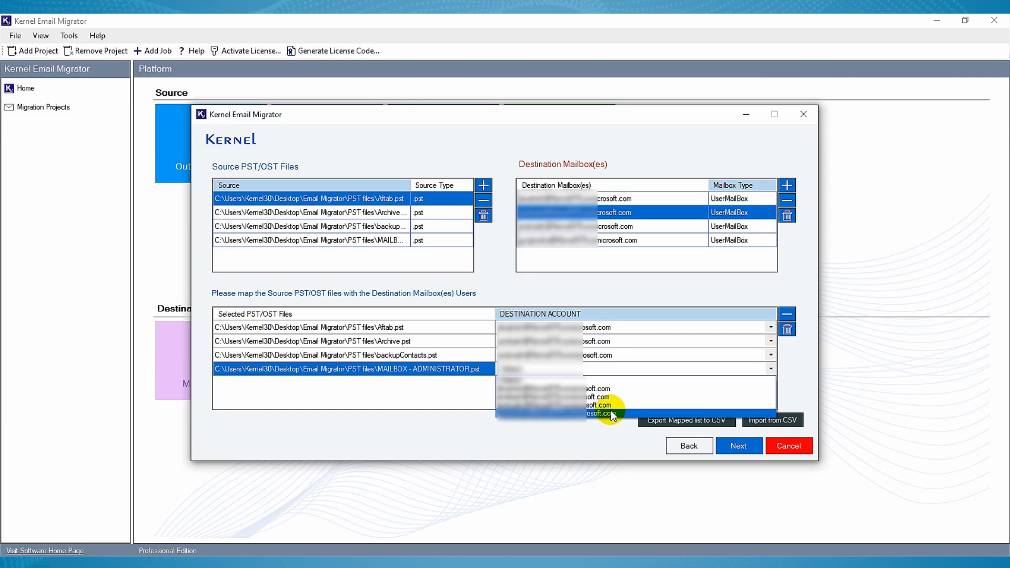
click(605, 388)
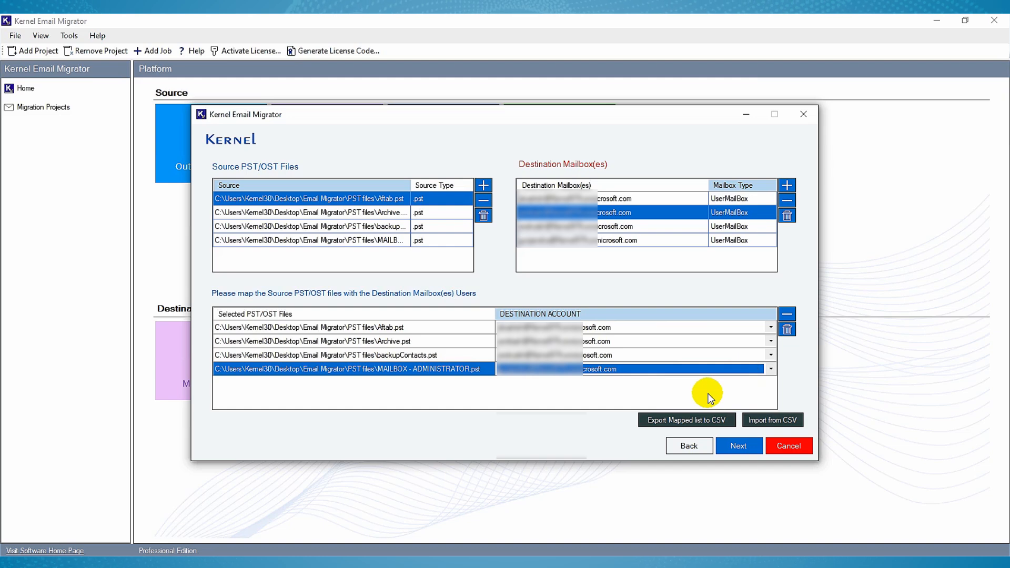
click(772, 421)
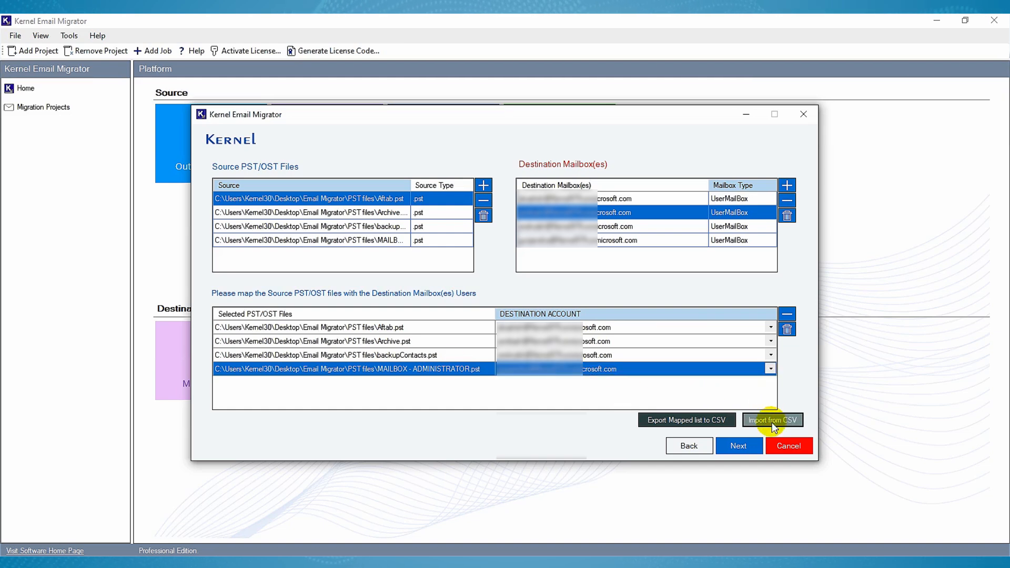
click(395, 154)
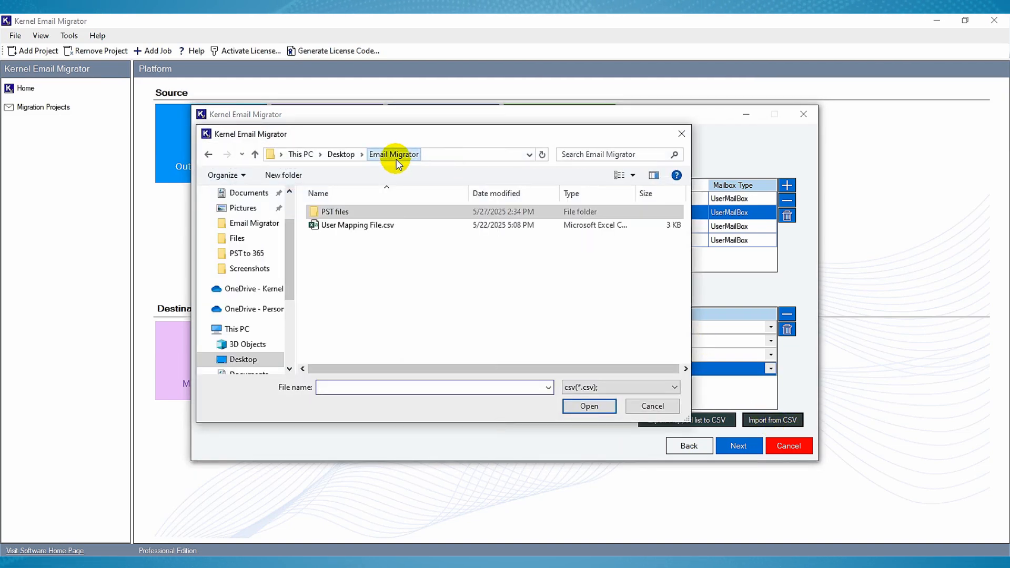
click(400, 225)
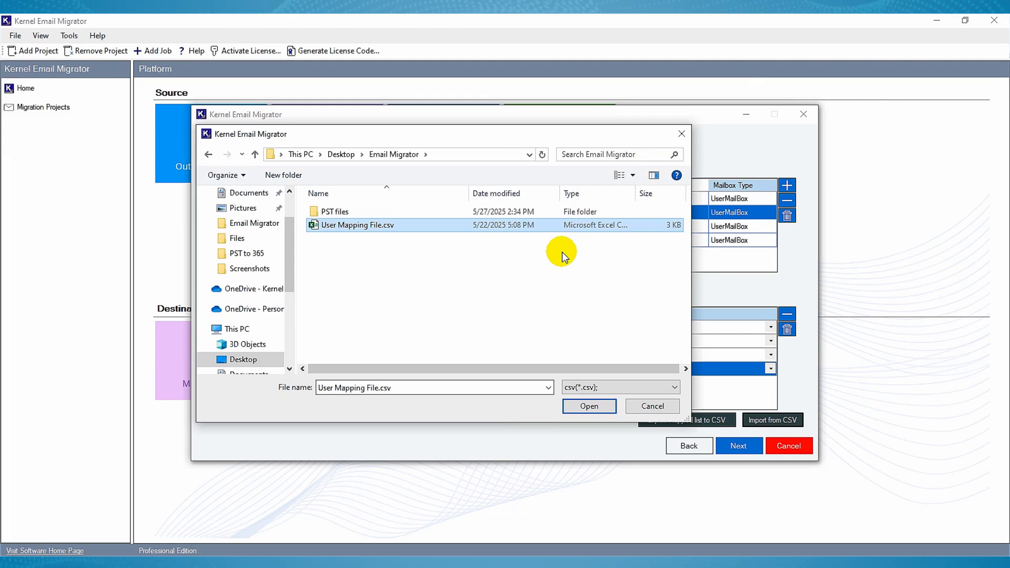
click(678, 135)
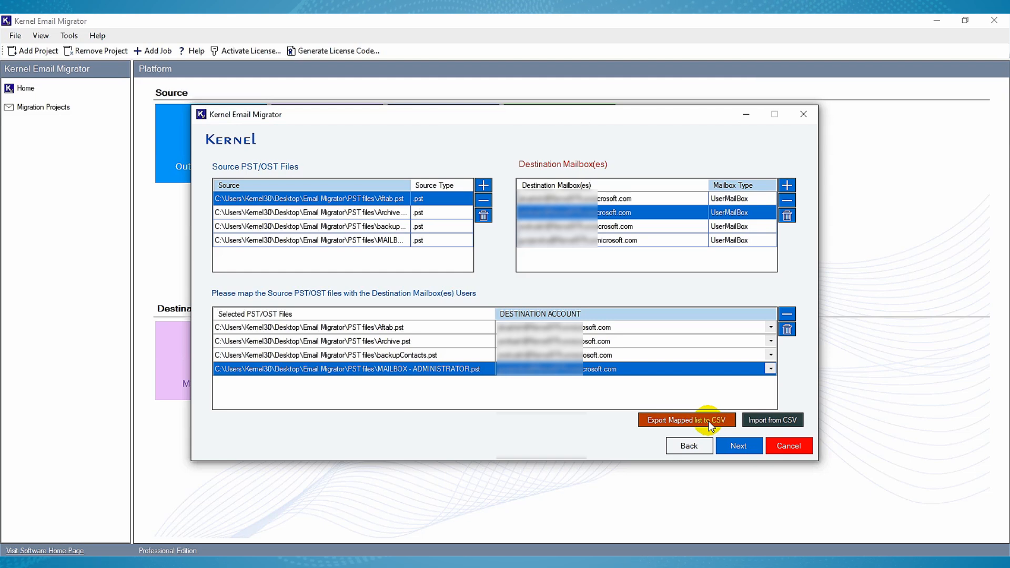
Accept the mapping with Mailbox as the migration type for all four files, and review the PST folders selected for migration.
click(733, 446)
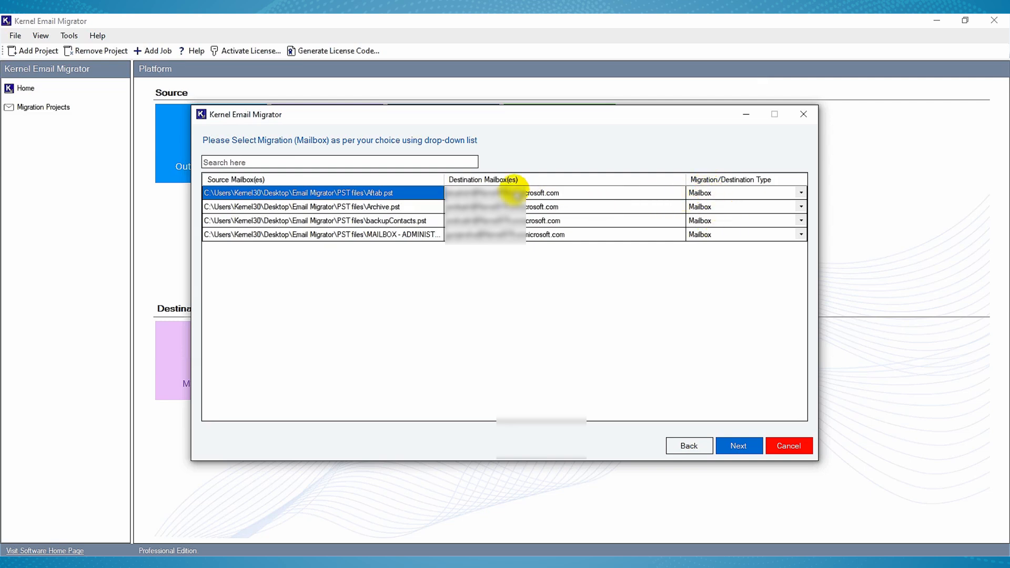
click(751, 451)
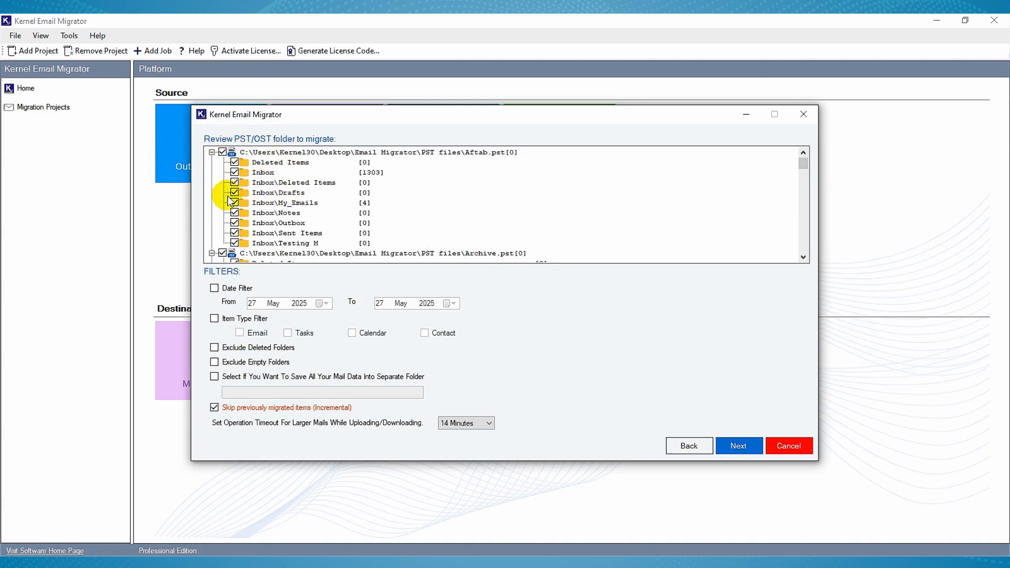
click(225, 254)
scroll(338, 232, down, 1)
scroll(338, 230, up, 1)
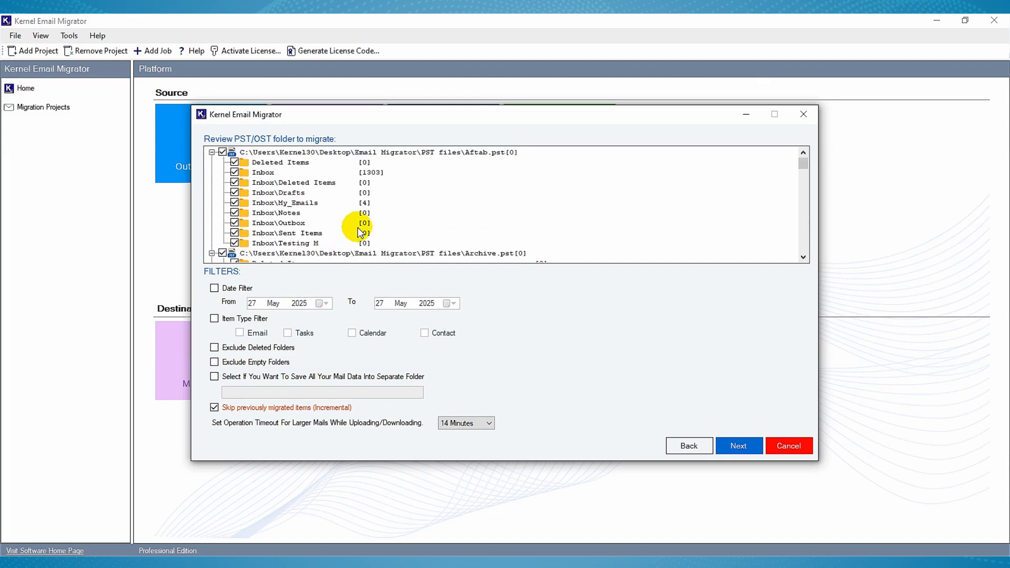
Turn on the date filter with a start date of 06 June 2023, leaving the end date at 27 May 2025.
click(216, 290)
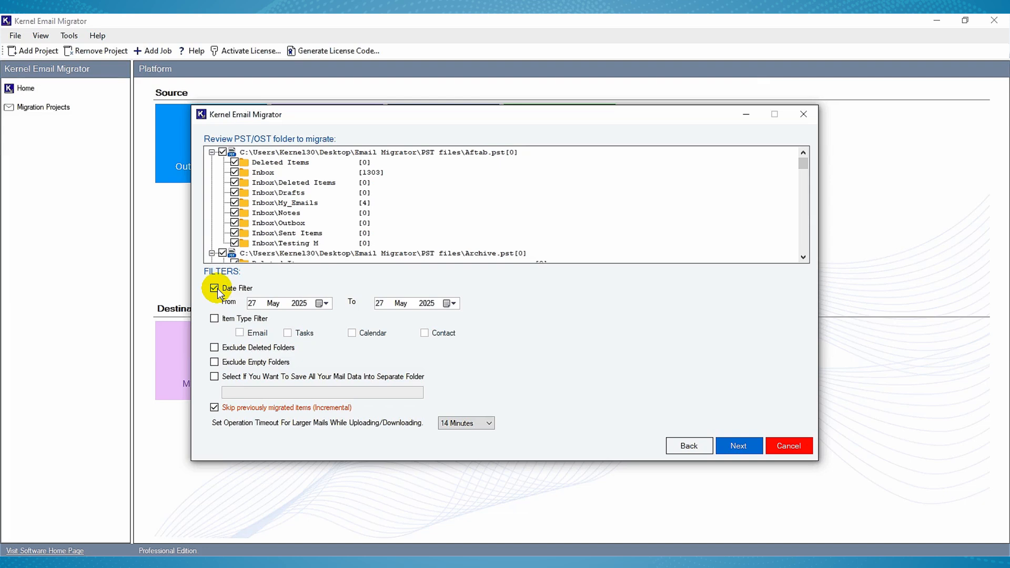
click(321, 303)
click(319, 321)
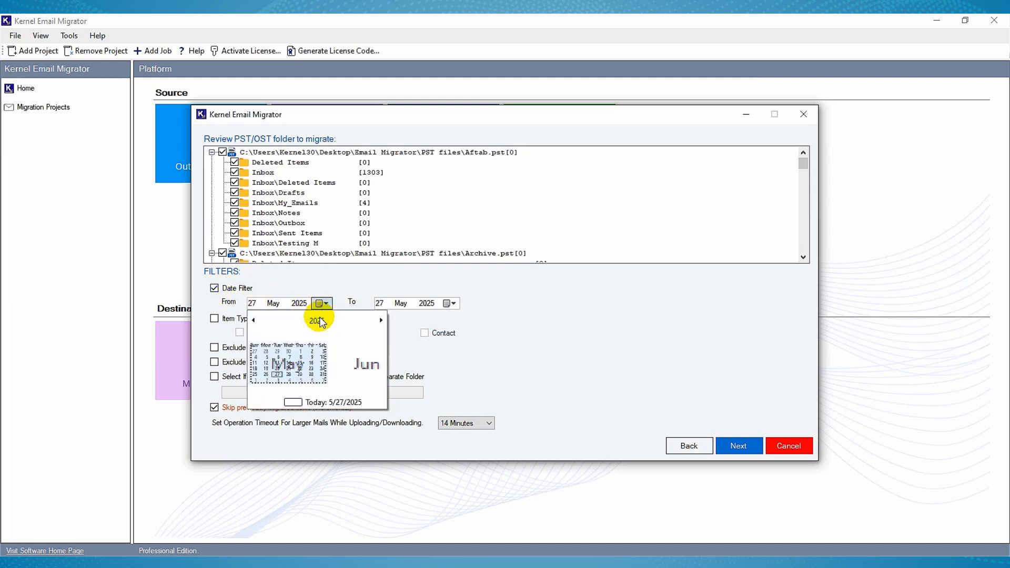
click(317, 320)
click(271, 366)
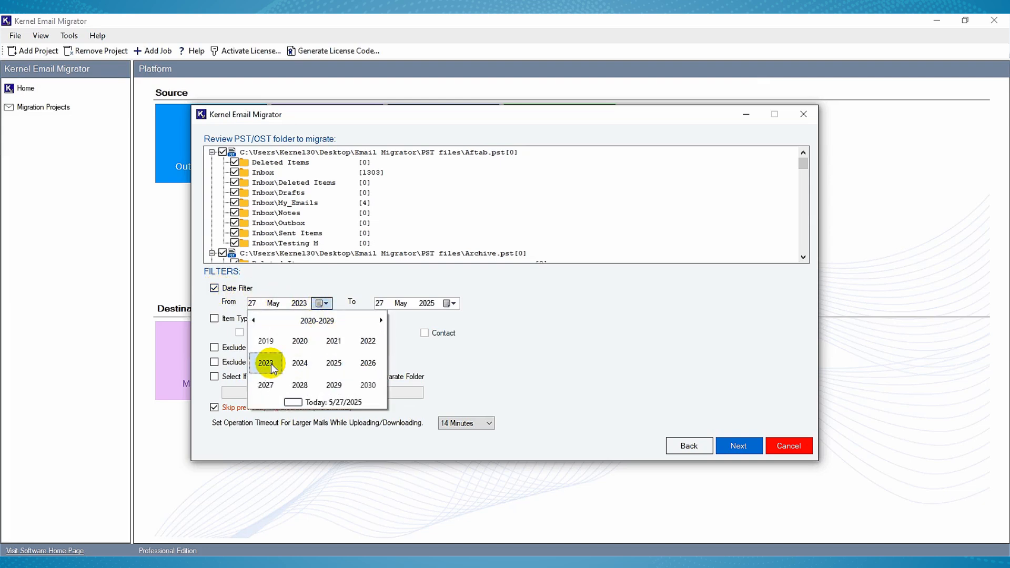
click(300, 363)
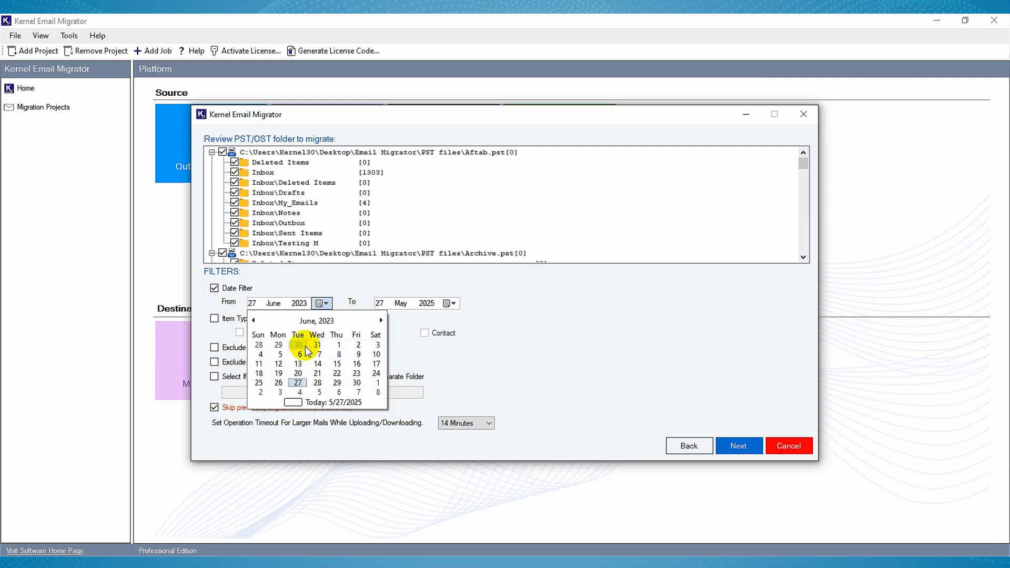
click(300, 354)
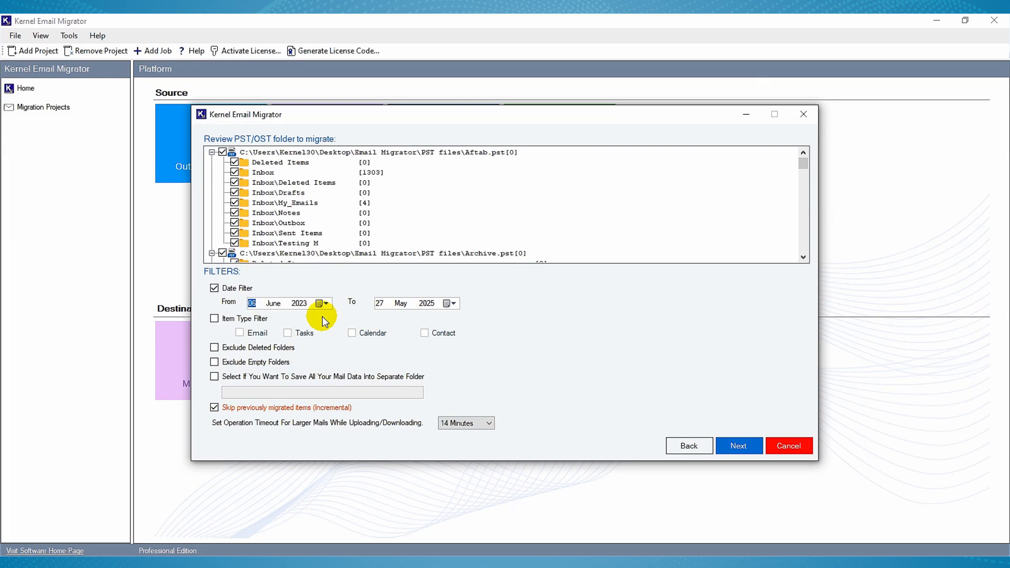
Filter the item types to Email only, and exclude empty folders and deleted folders from the migration.
click(221, 320)
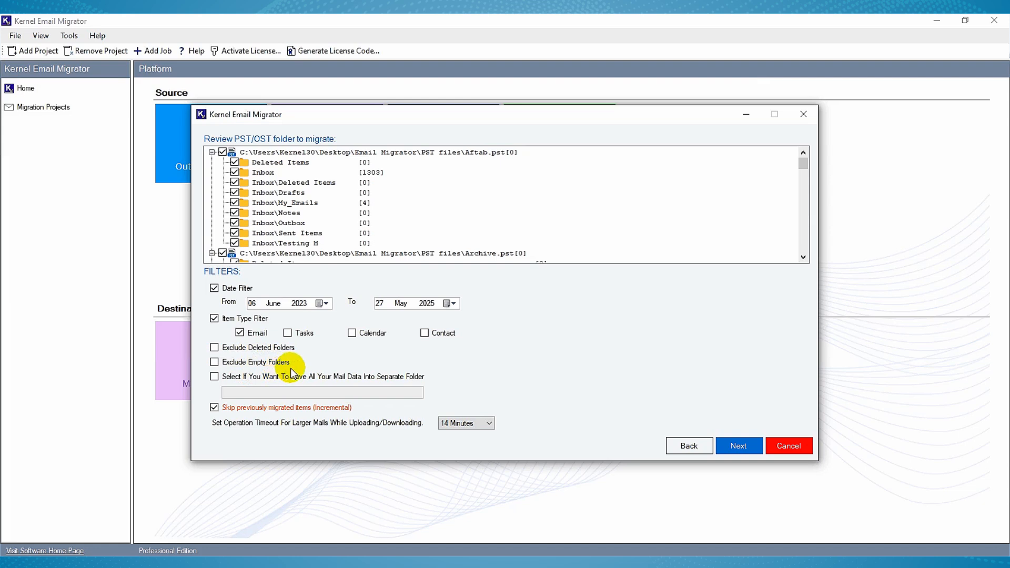
click(214, 362)
click(214, 347)
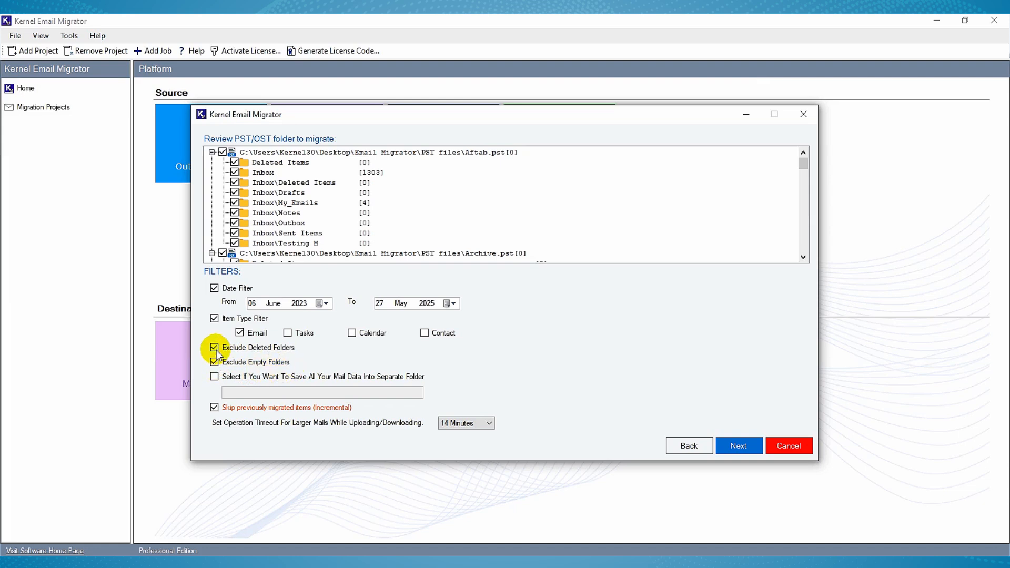
Try saving all mail data into a separate folder named "Imported PST File", and turn that option off again.
click(215, 376)
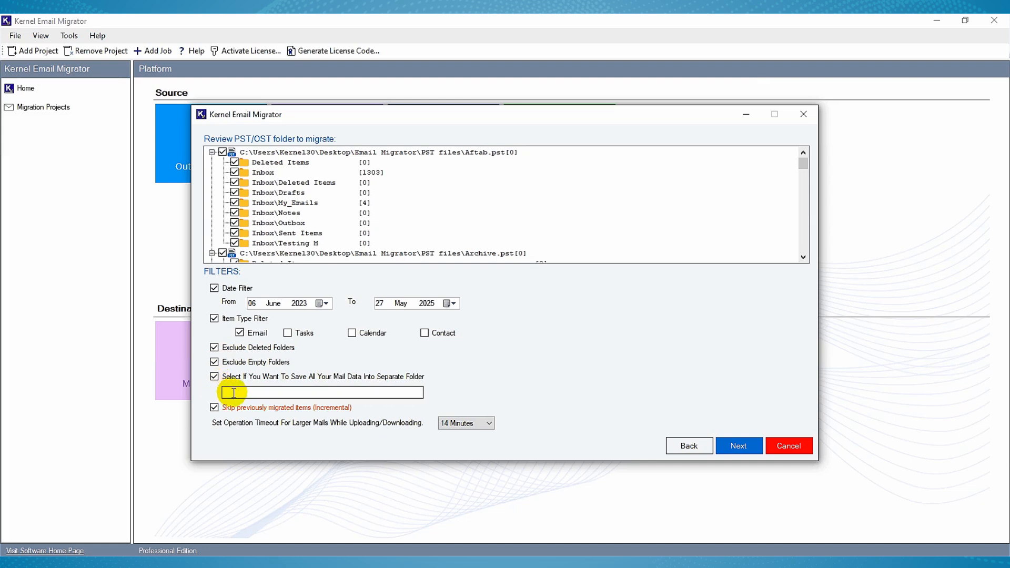
text(Imported PST File)
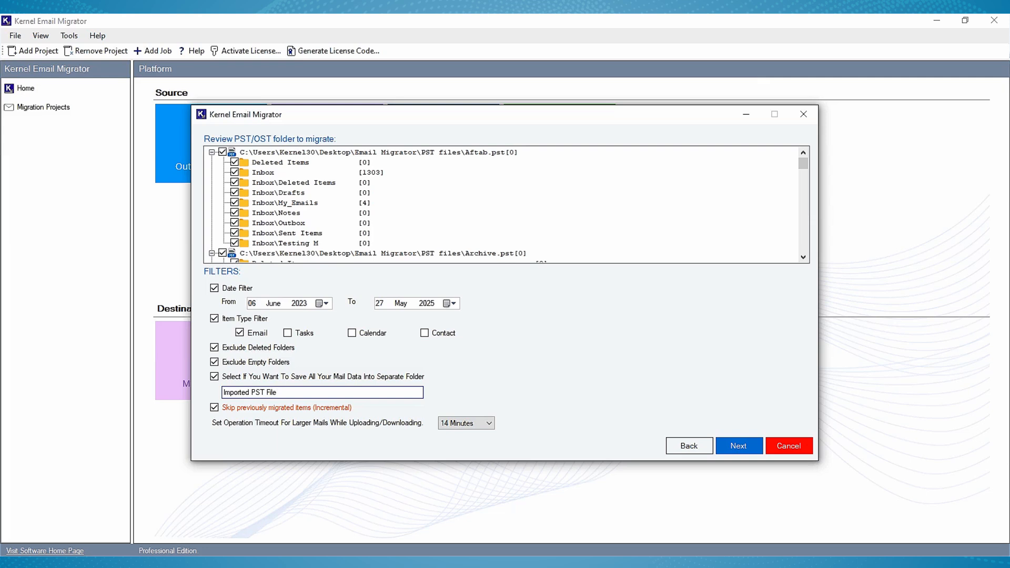
click(215, 378)
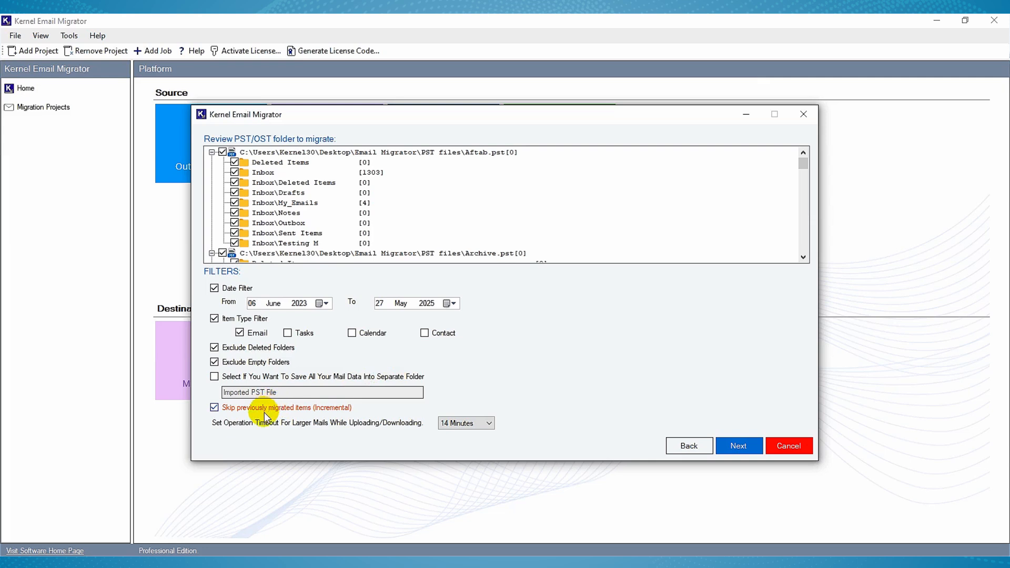
Accept the filters with previously migrated items skipped, and continue to the job's scheduling options.
click(731, 446)
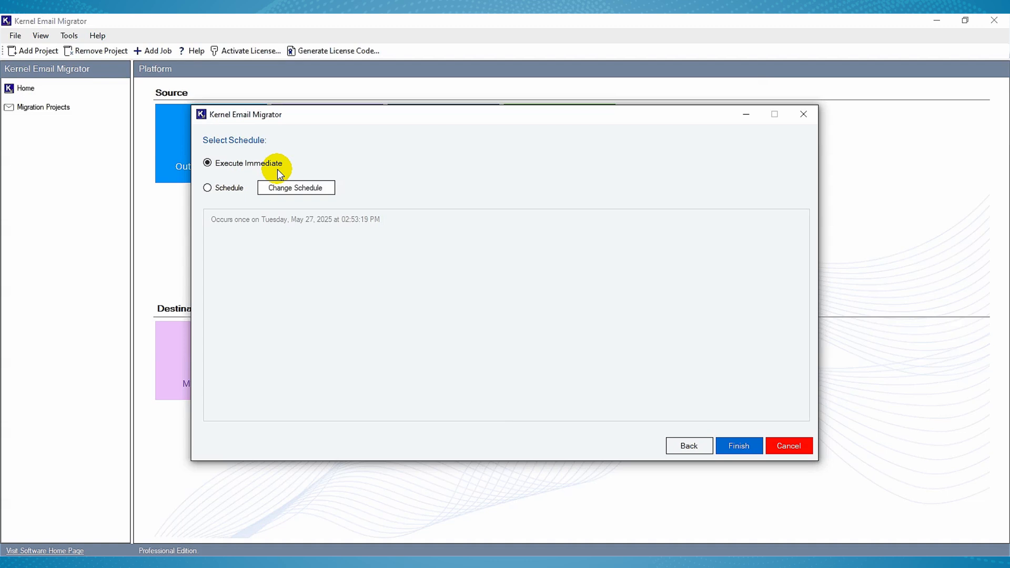
Try scheduling the migration job to run once only on 28 May 2025.
click(221, 189)
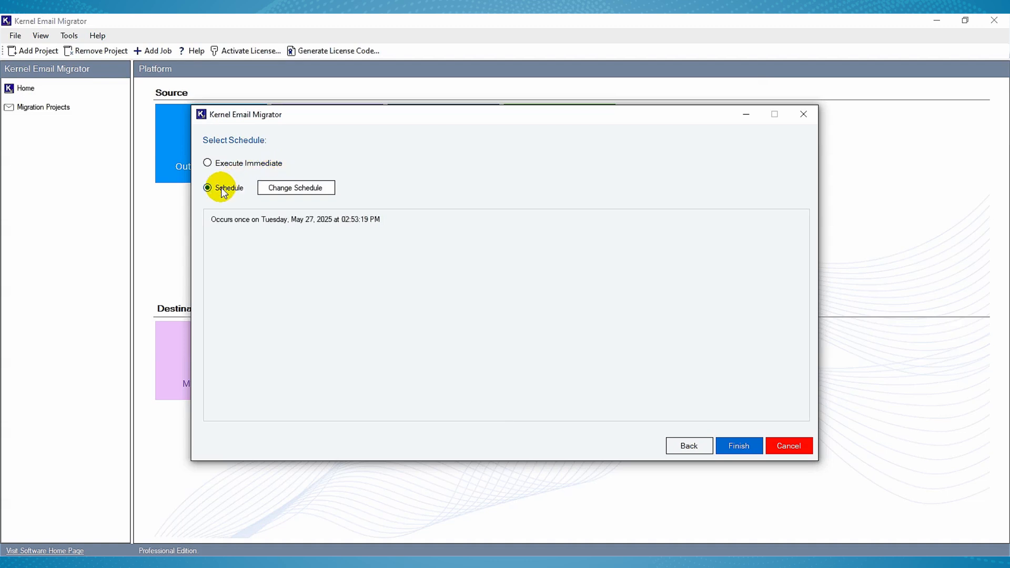
click(275, 191)
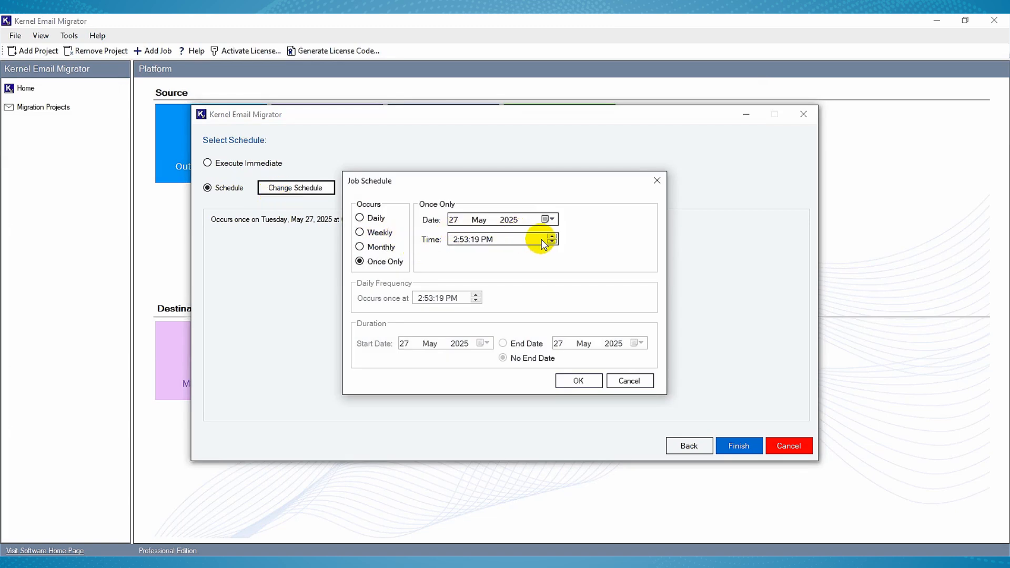
click(548, 220)
click(515, 296)
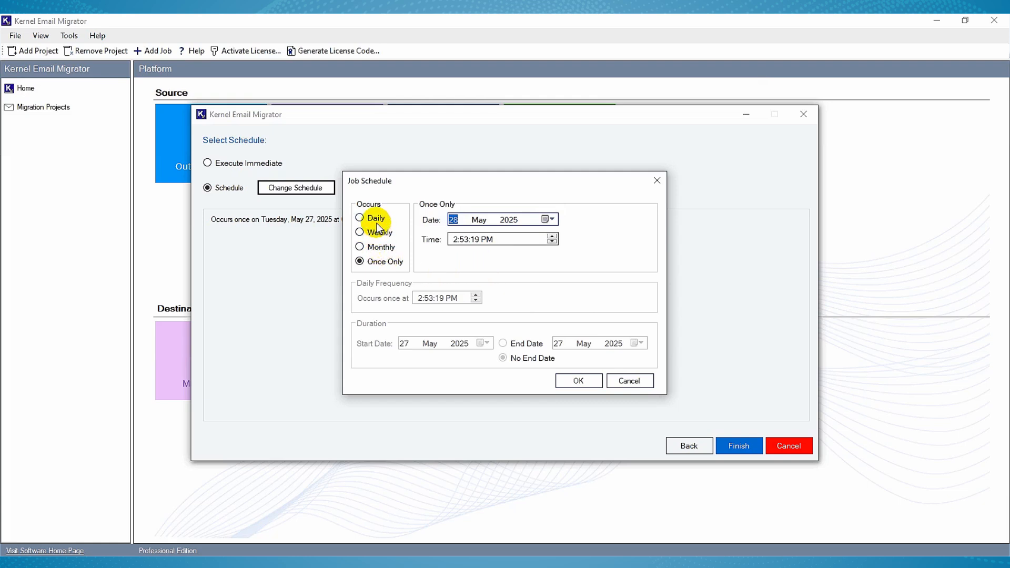
click(575, 387)
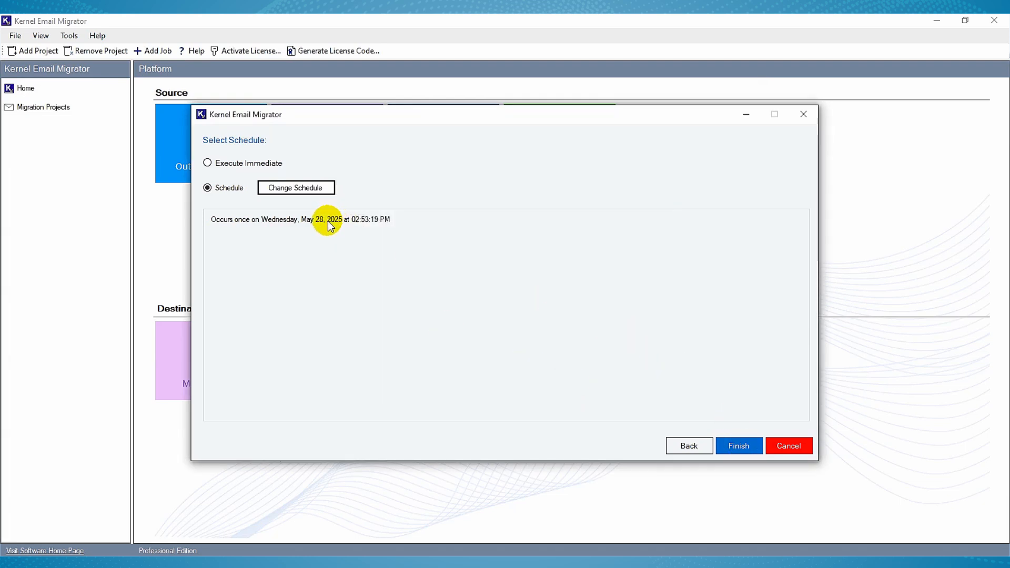
Set the migration job to execute immediately and finish the job setup.
click(258, 167)
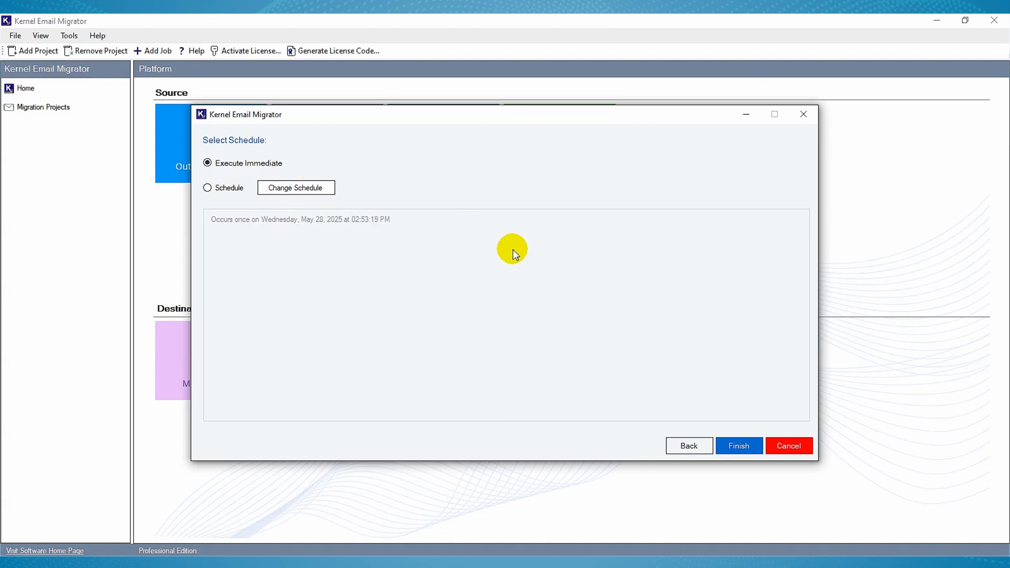
click(734, 446)
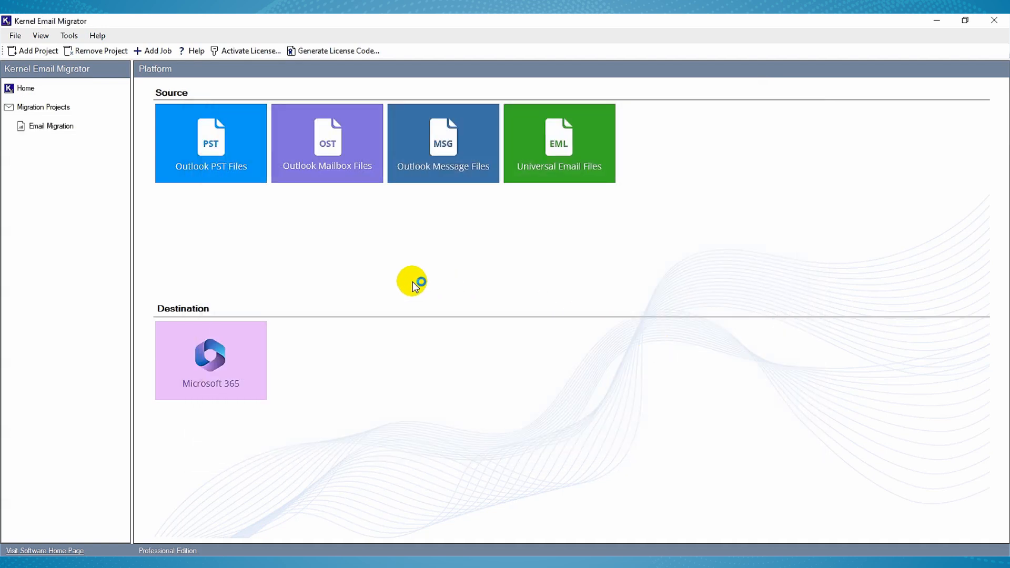
Check the PST to Office 365 Migration job in the Email Migration project, and open its migration report's session details once it completes.
click(46, 127)
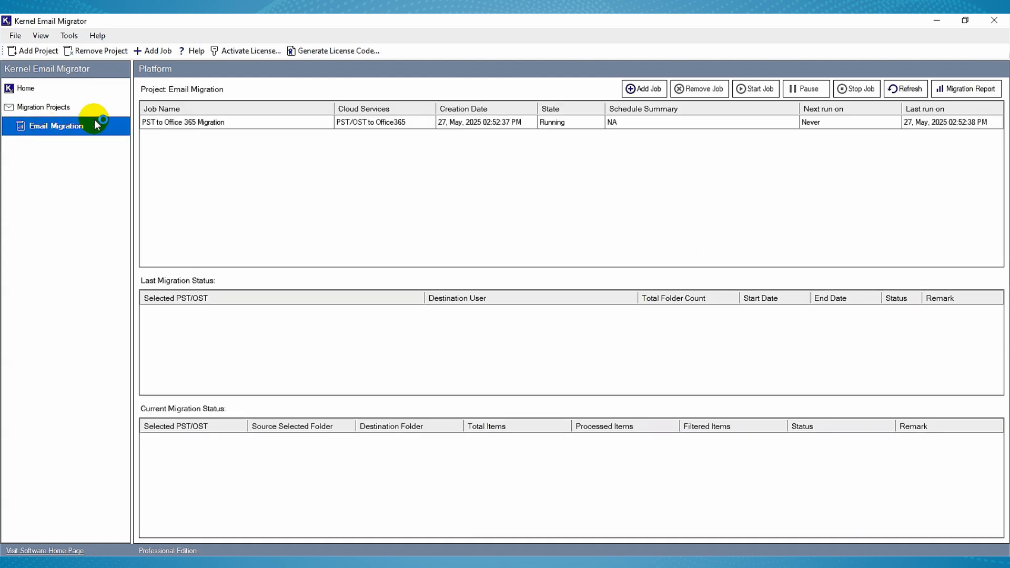
click(232, 123)
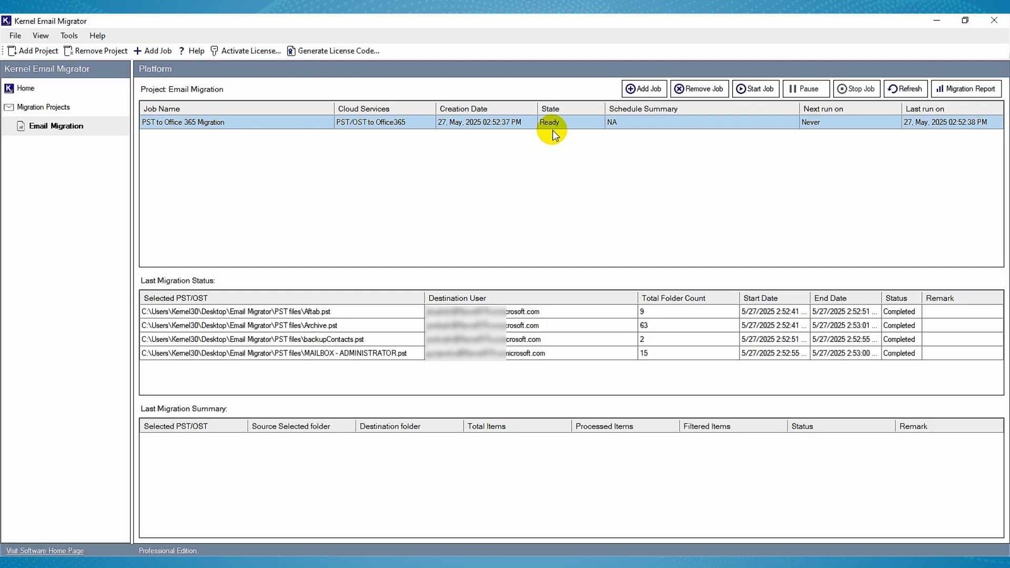
click(960, 89)
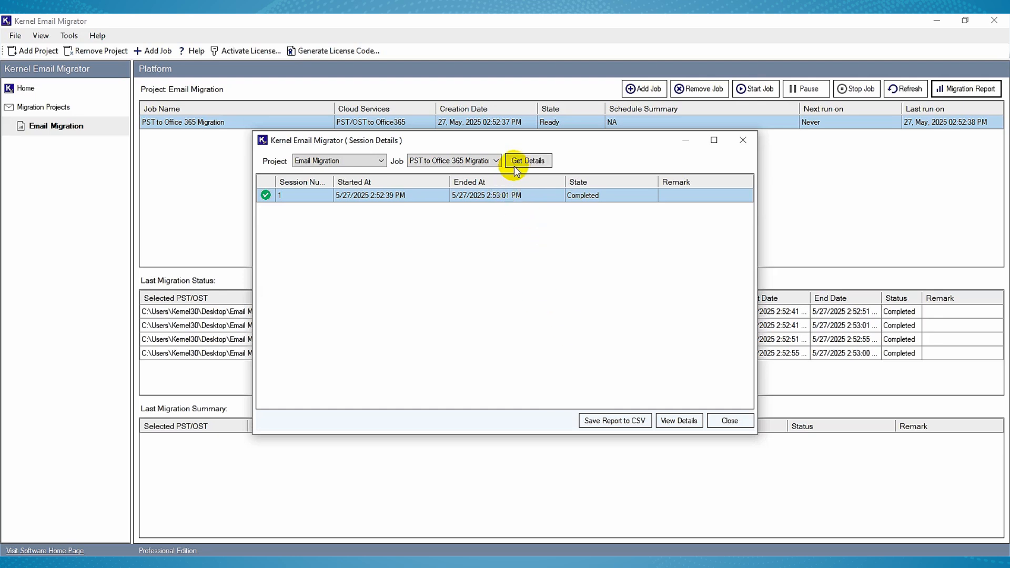
click(675, 418)
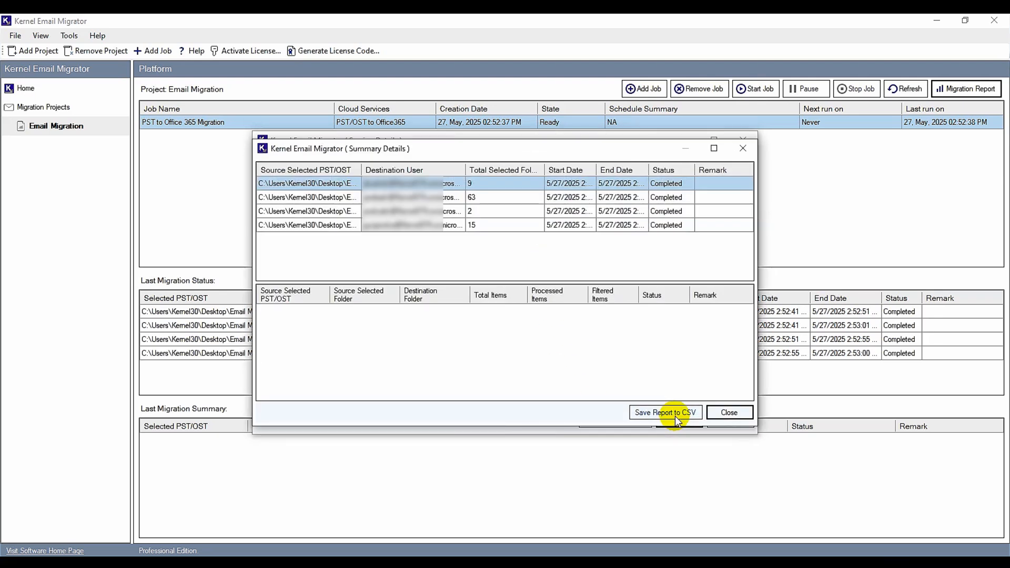
Examine the folder-level results of the migrated PST files in the summary details, and save the report to CSV.
click(403, 197)
click(400, 211)
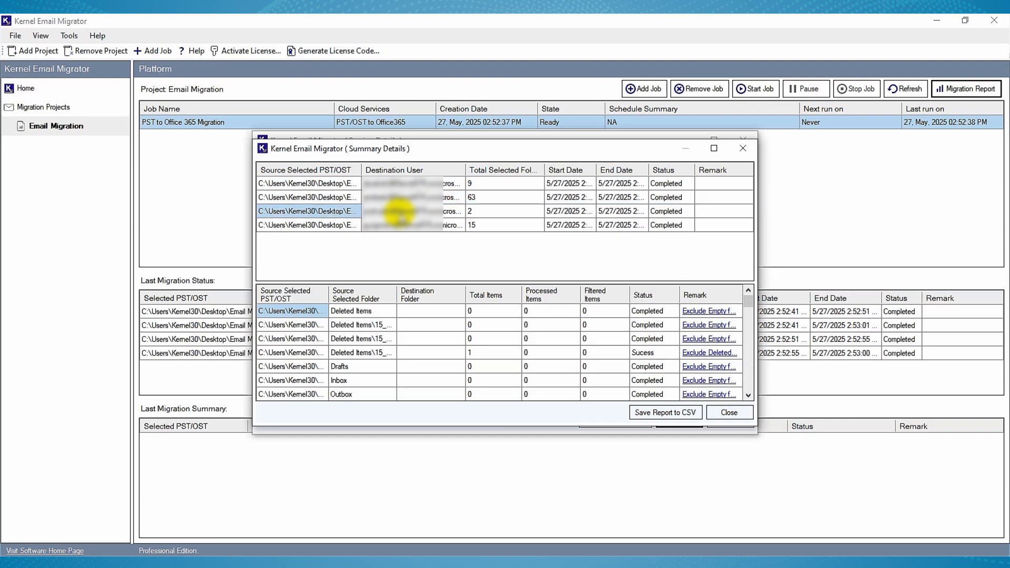
click(401, 230)
click(400, 184)
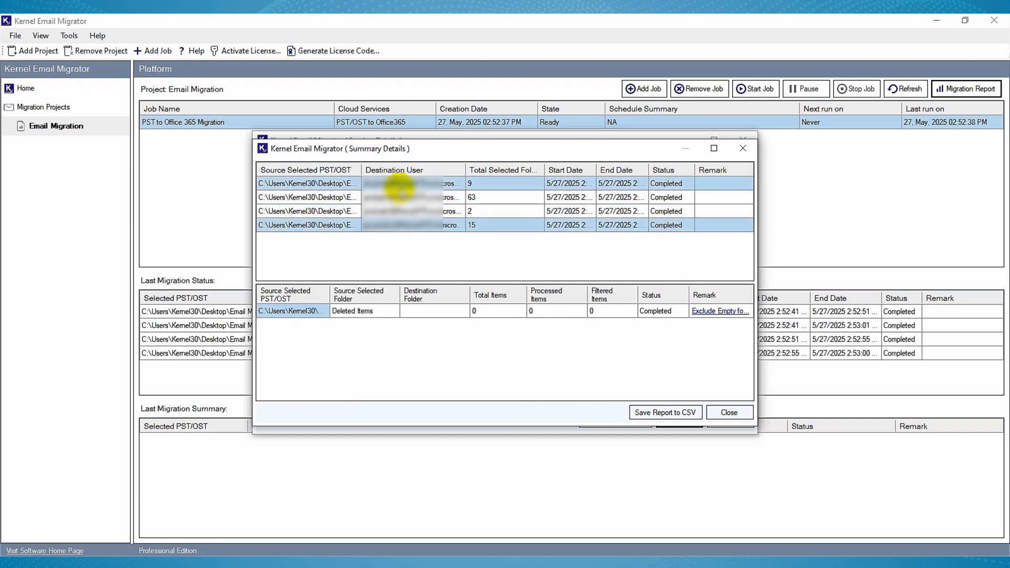
click(403, 197)
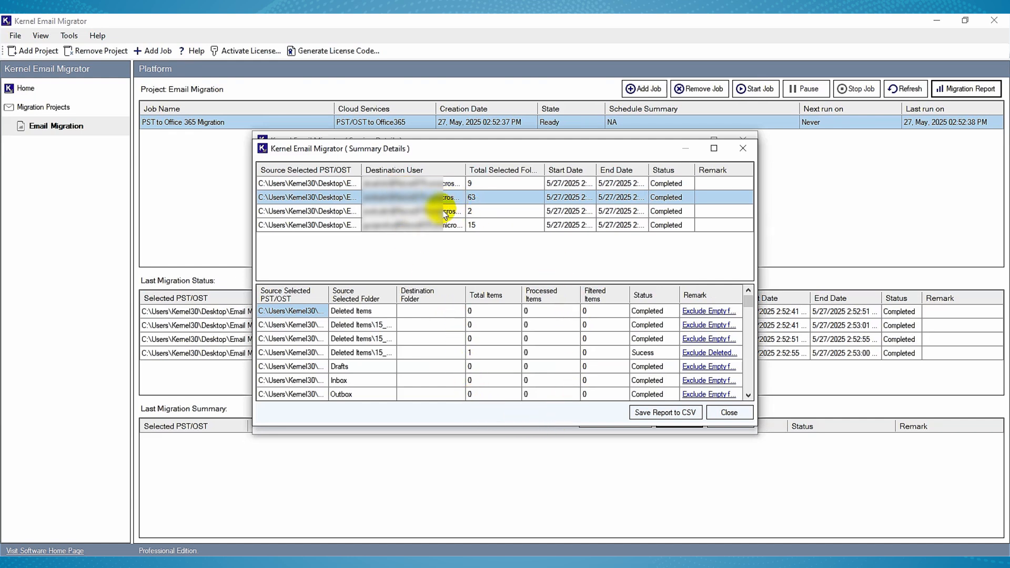
click(421, 226)
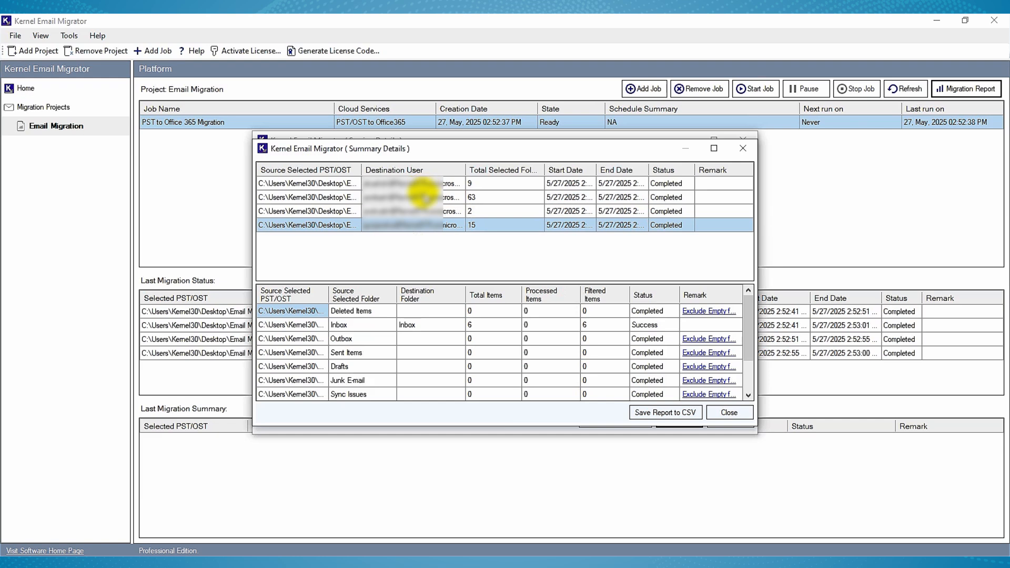
click(423, 197)
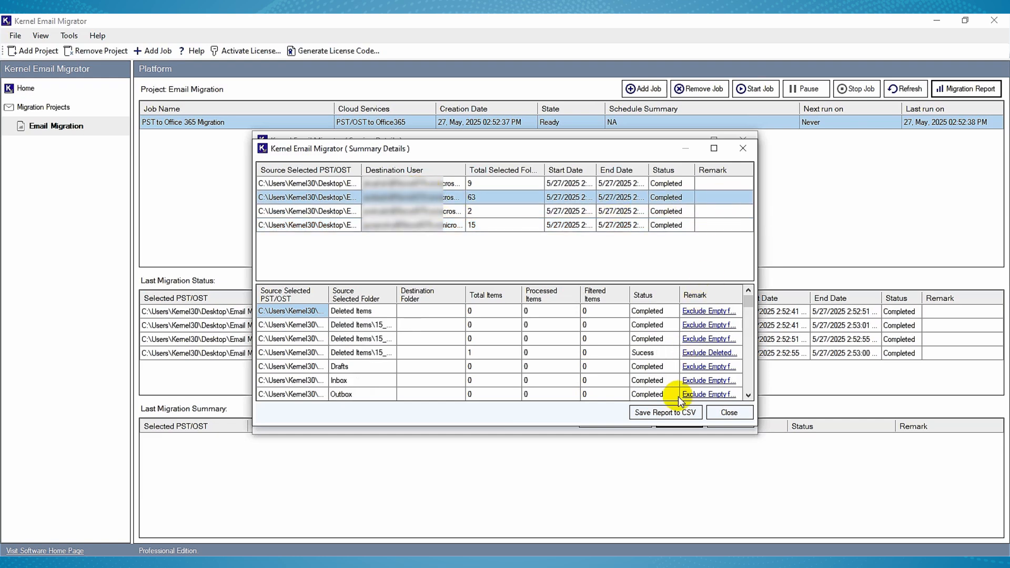
click(664, 412)
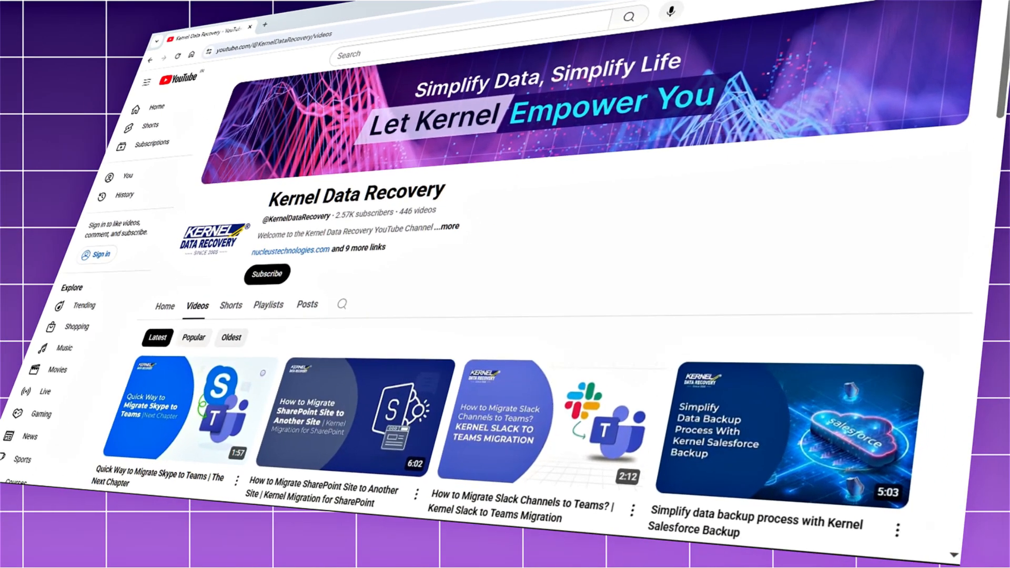
drag(1008, 11, 988, 157)
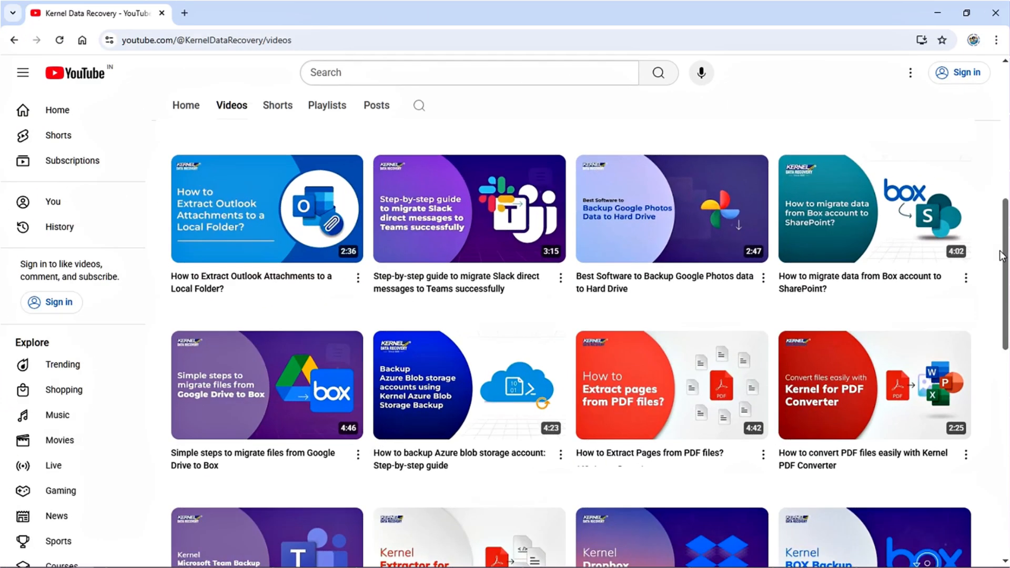
drag(1004, 253, 983, 77)
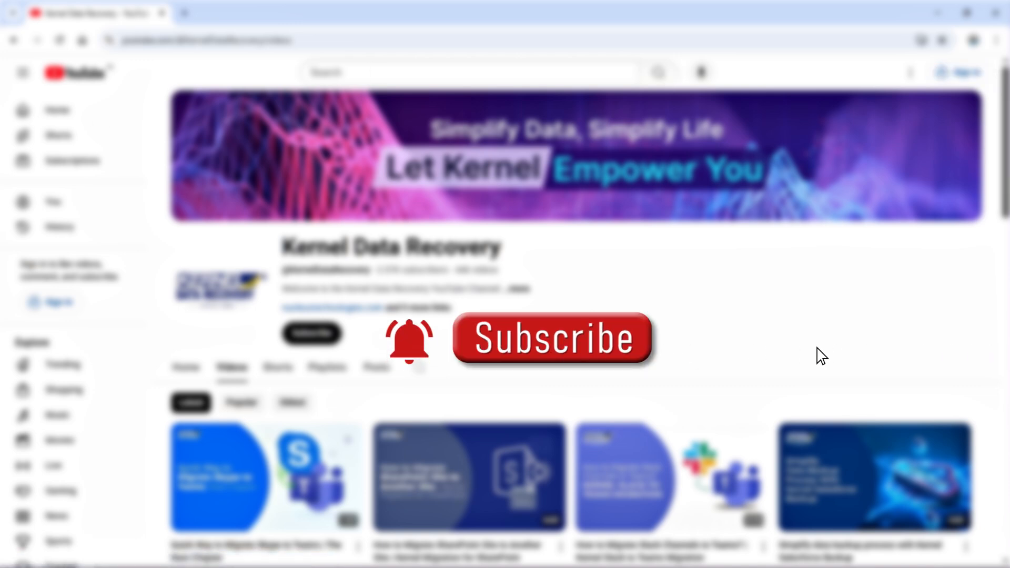